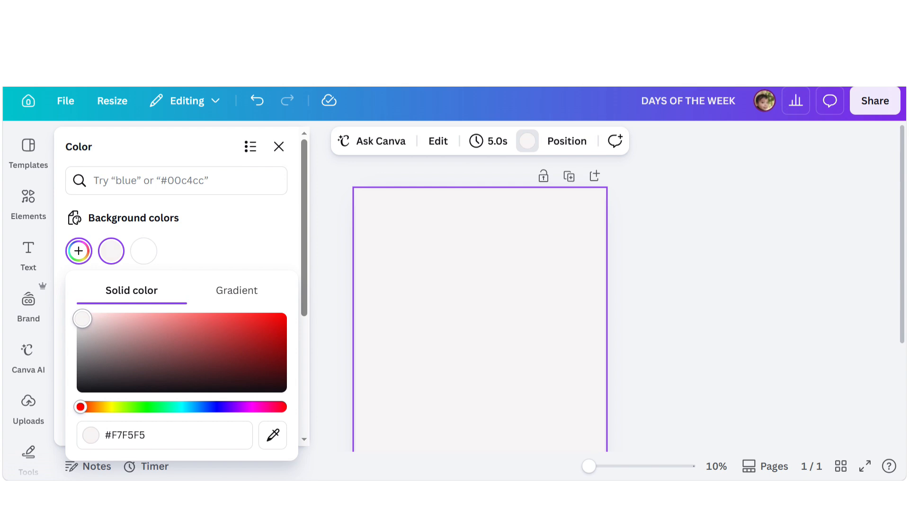
# - Set the page background color to #FCF4F4
pyautogui.moveTo(82, 319); pyautogui.dragTo(86, 317)
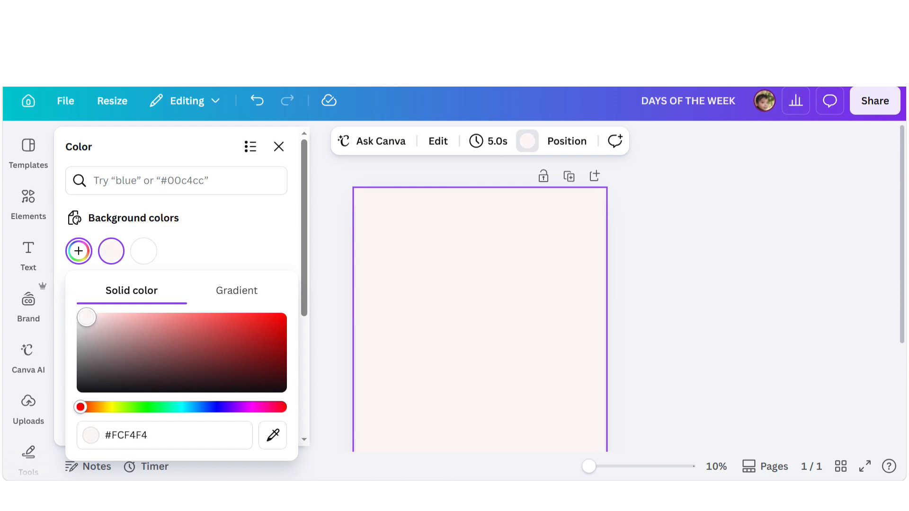
pyautogui.click(645, 296)
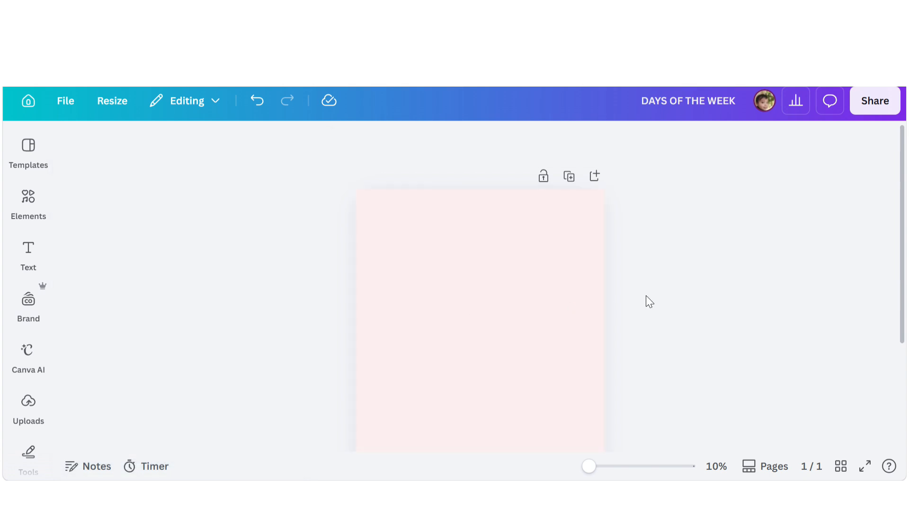
# - Add a line to the page and move it slightly upward
pyautogui.scroll(-3, 554, 299)
pyautogui.click(495, 281)
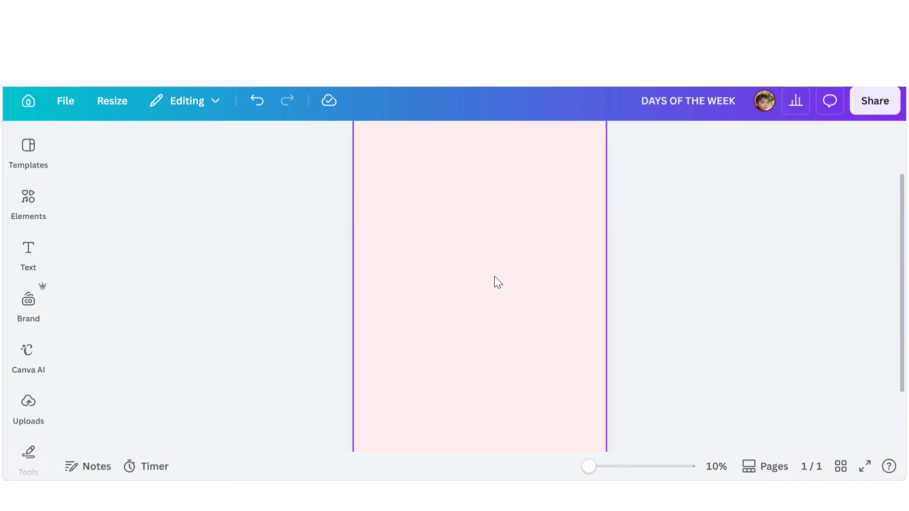
pyautogui.scroll(2, 495, 281)
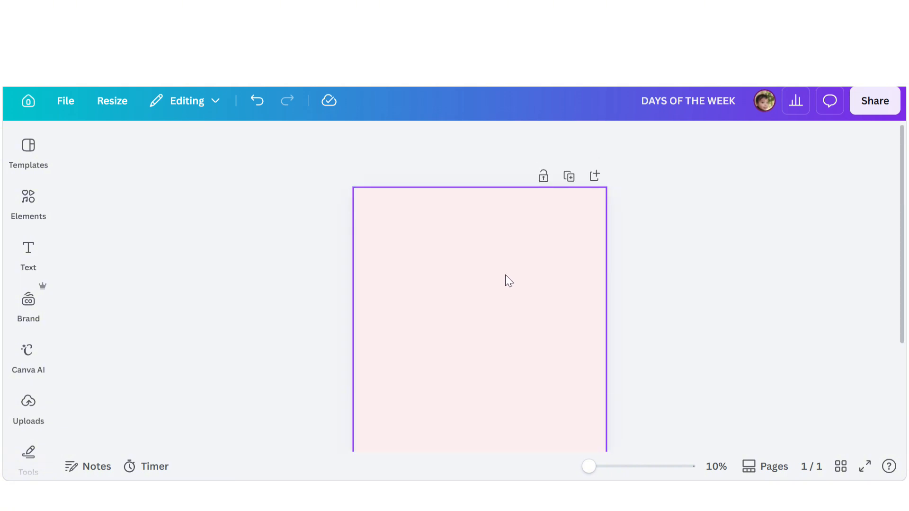
pyautogui.scroll(-2, 506, 275)
pyautogui.scroll(1, 490, 326)
pyautogui.press('l')
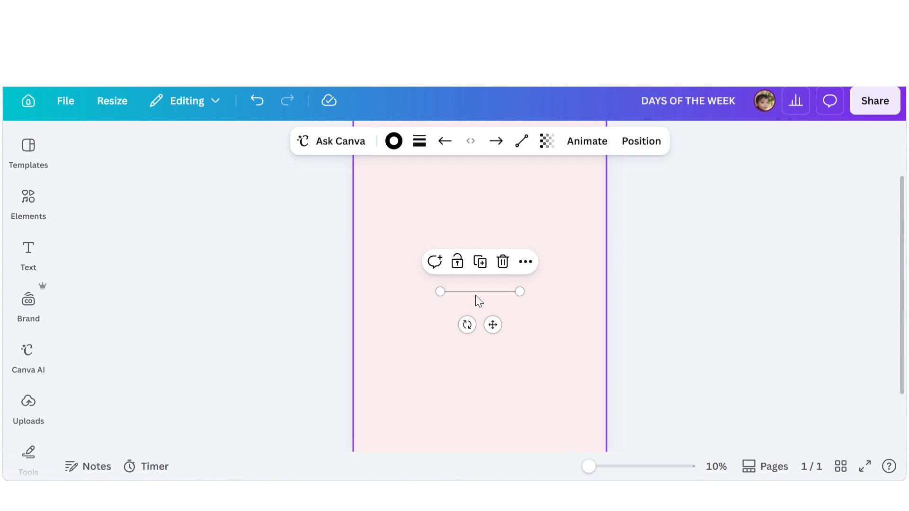
pyautogui.moveTo(476, 300)
pyautogui.mouseDown()
pyautogui.moveTo(481, 334)
pyautogui.moveTo(468, 270)
pyautogui.mouseUp()
# - Set the line's stroke weight to 335
pyautogui.click(419, 141)
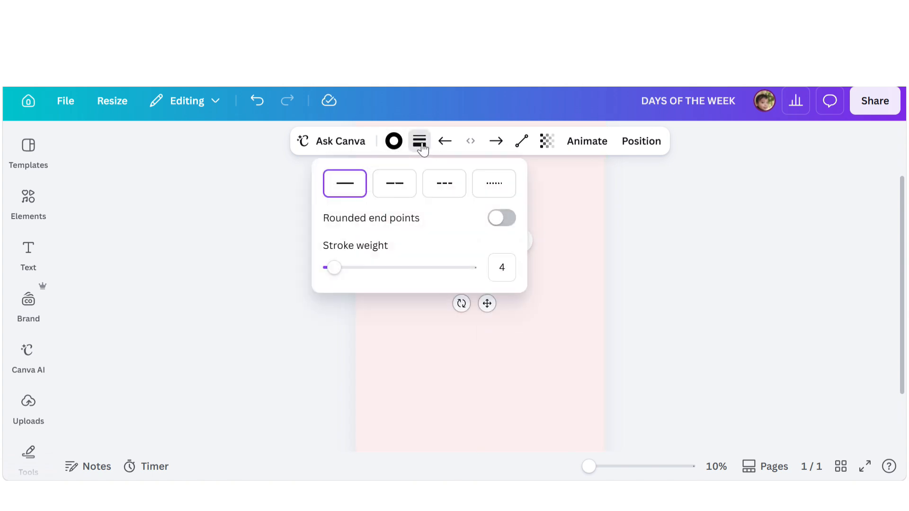
pyautogui.click(393, 141)
pyautogui.click(419, 142)
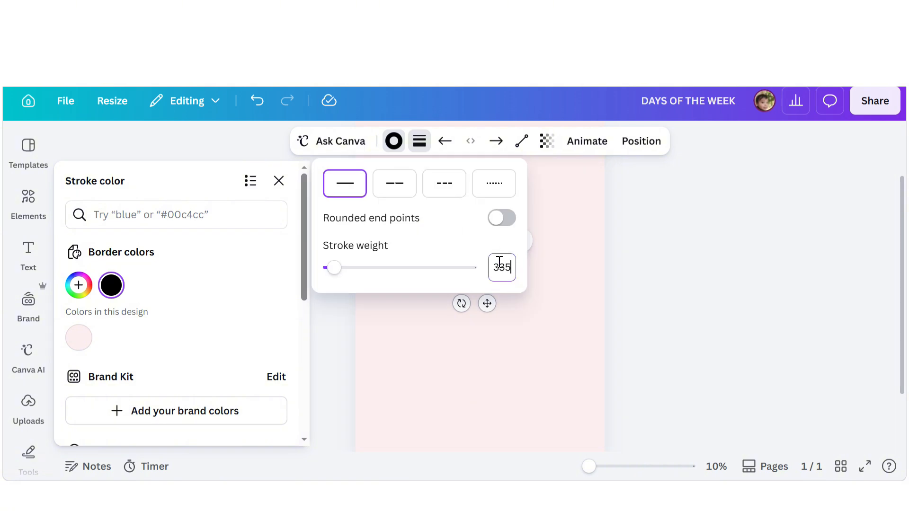
pyautogui.press('Return')
pyautogui.click(647, 304)
pyautogui.click(648, 304)
pyautogui.click(629, 270)
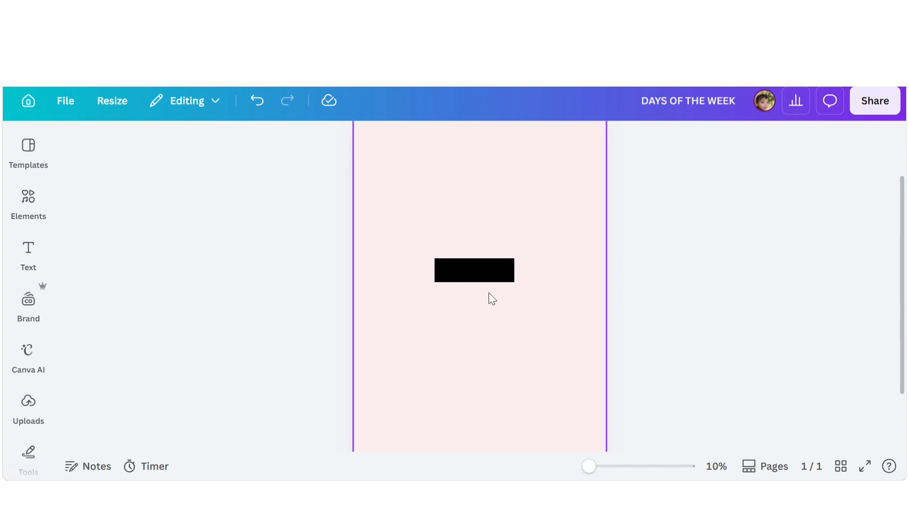
# - Move the thick line down to the bottom edge of the page
pyautogui.click(484, 271)
pyautogui.scroll(-2, 484, 270)
pyautogui.moveTo(478, 214)
pyautogui.mouseDown()
pyautogui.moveTo(478, 389)
pyautogui.moveTo(477, 373)
pyautogui.mouseUp()
# - Set the line's stroke color to a light pink, #E1B3DE
pyautogui.click(393, 141)
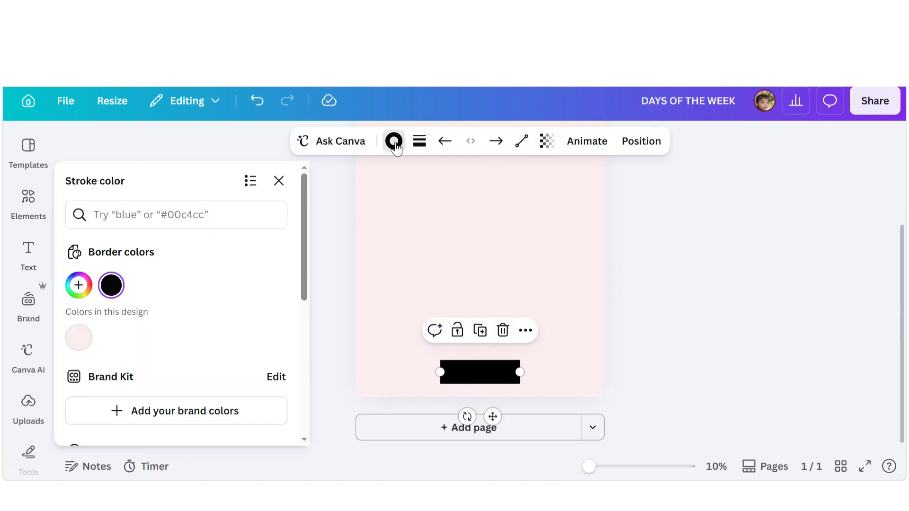
pyautogui.click(80, 288)
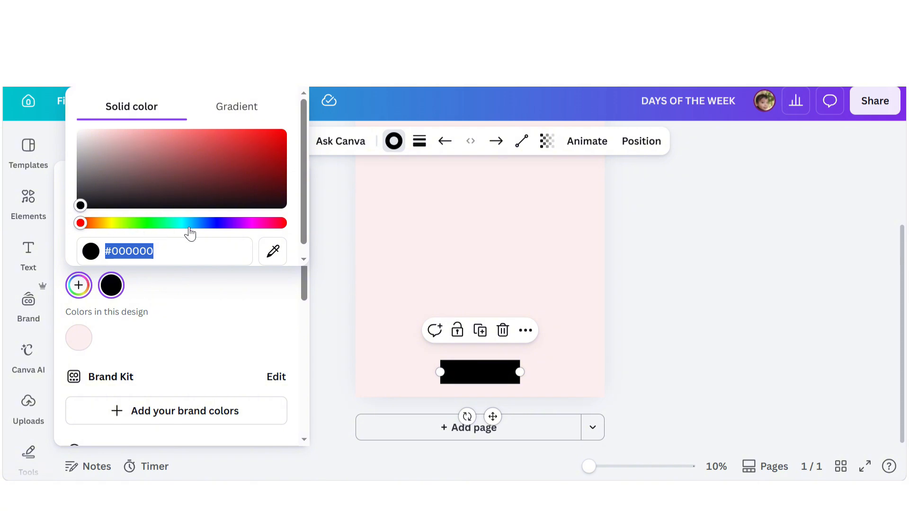
pyautogui.click(253, 224)
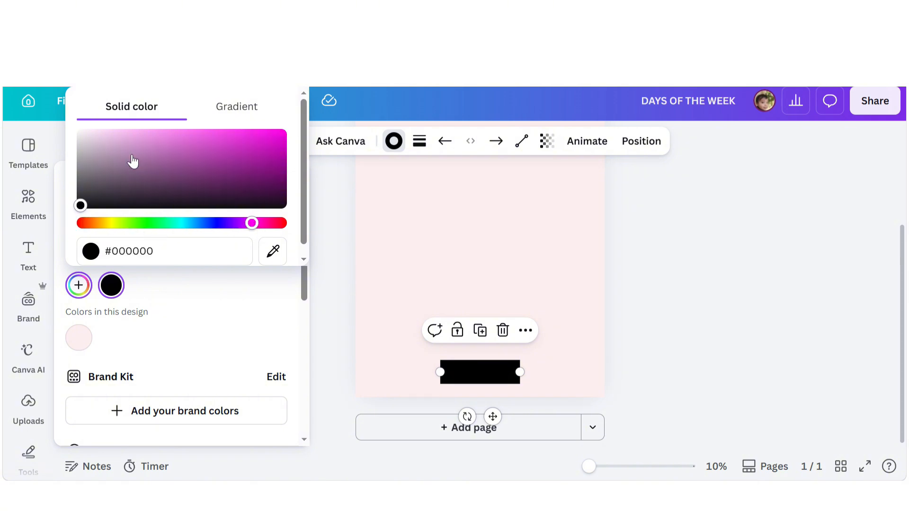
pyautogui.click(122, 140)
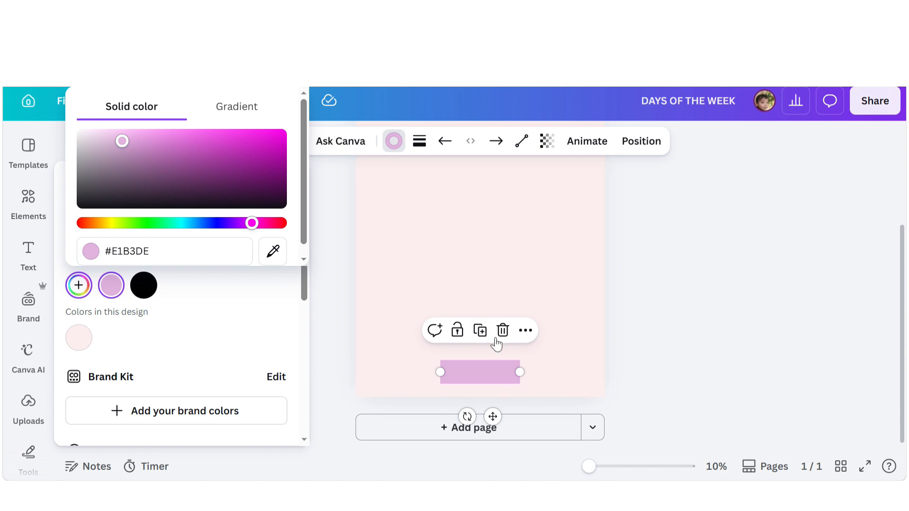
pyautogui.click(544, 276)
pyautogui.click(478, 371)
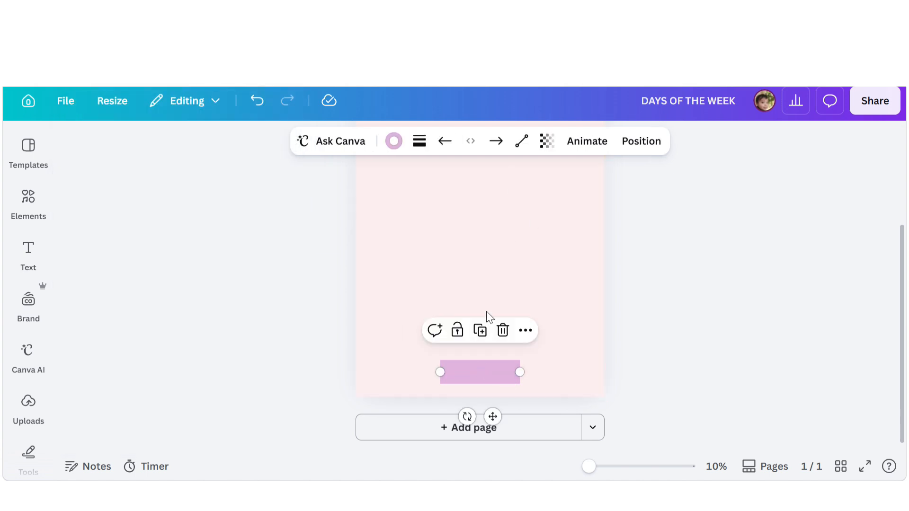
# - Convert the line to a curved line and shape it into an arch at the bottom of the page
pyautogui.click(521, 142)
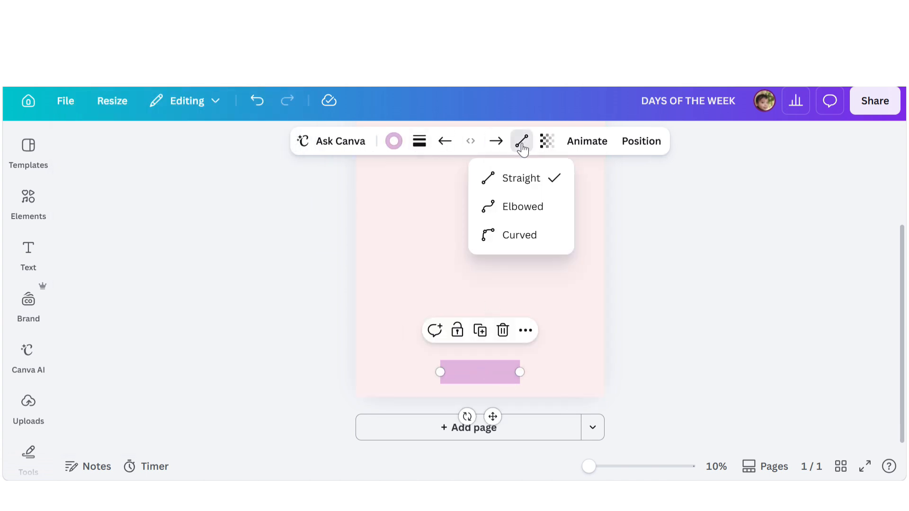
pyautogui.click(512, 235)
pyautogui.moveTo(440, 374); pyautogui.dragTo(430, 403)
pyautogui.moveTo(519, 371); pyautogui.dragTo(477, 372)
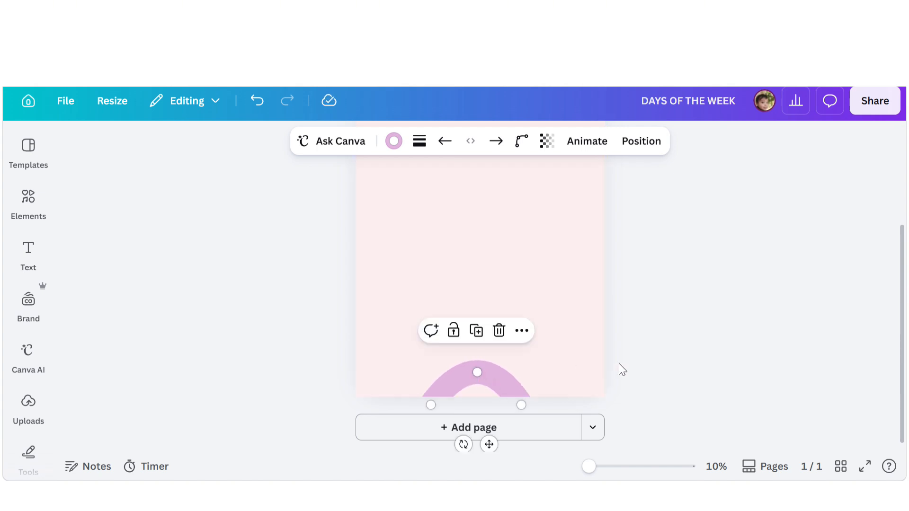
pyautogui.moveTo(432, 404); pyautogui.dragTo(416, 404)
pyautogui.moveTo(521, 404); pyautogui.dragTo(537, 404)
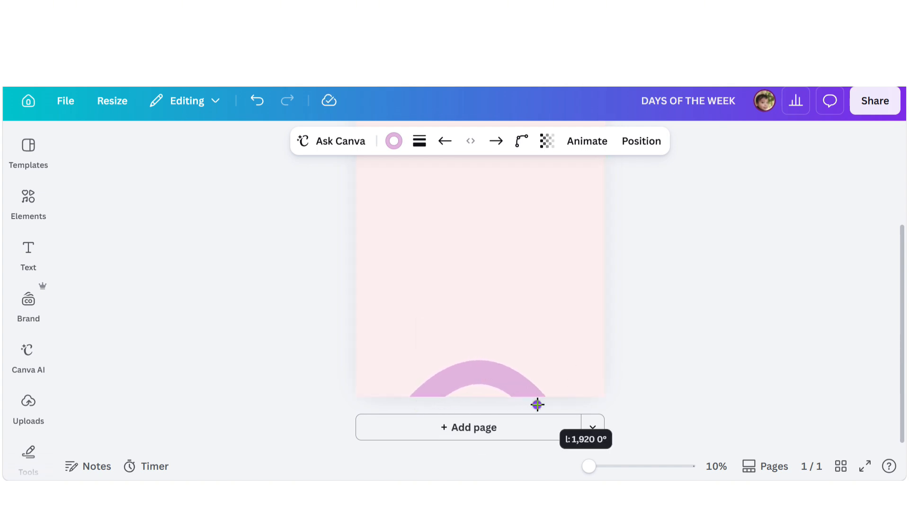
pyautogui.moveTo(479, 371); pyautogui.dragTo(490, 366)
pyautogui.click(591, 362)
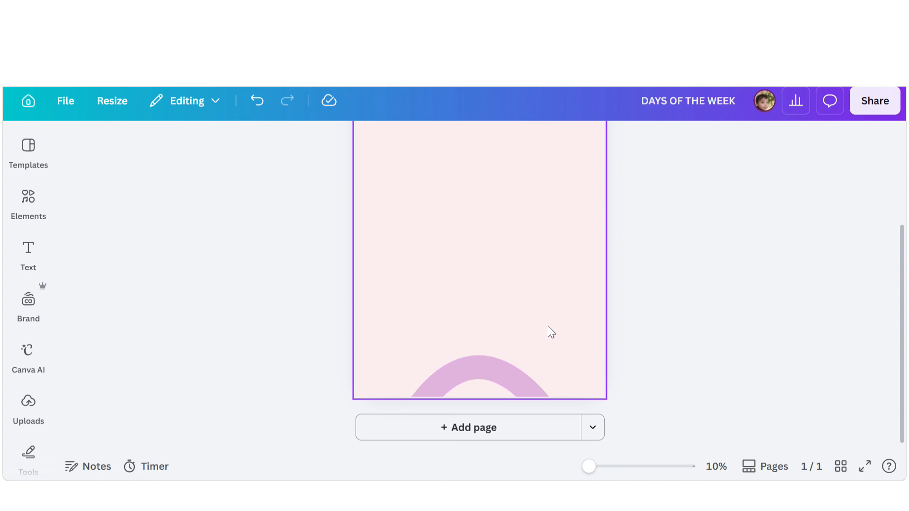
# - Duplicate the arch and stretch the copy into a wider, taller outer arch around the first
pyautogui.click(484, 368)
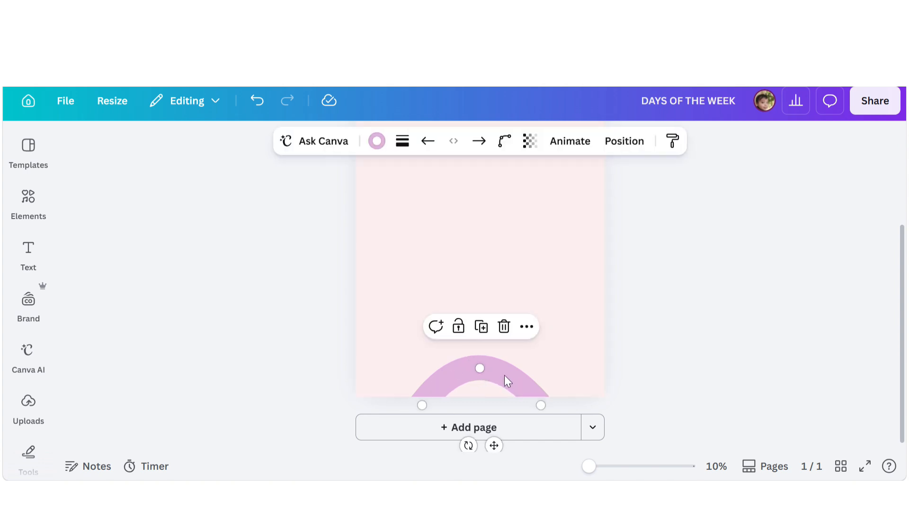
pyautogui.moveTo(504, 376); pyautogui.dragTo(509, 330)
pyautogui.moveTo(420, 361); pyautogui.dragTo(364, 412)
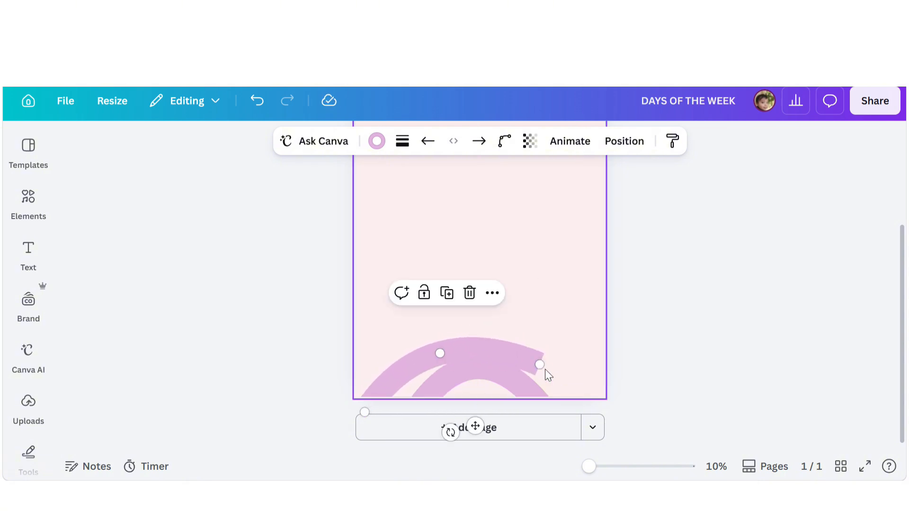
pyautogui.moveTo(544, 370); pyautogui.dragTo(595, 415)
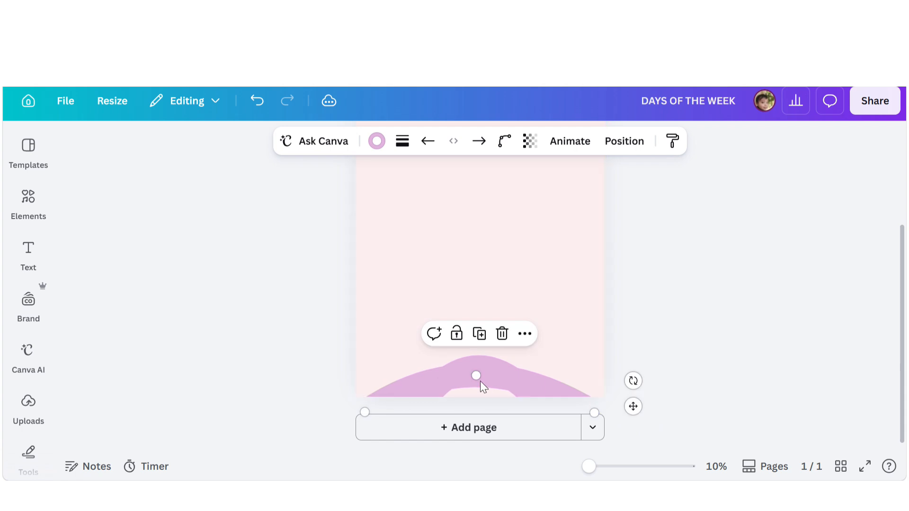
pyautogui.moveTo(479, 380); pyautogui.dragTo(501, 330)
pyautogui.moveTo(478, 332); pyautogui.dragTo(479, 325)
pyautogui.click(499, 328)
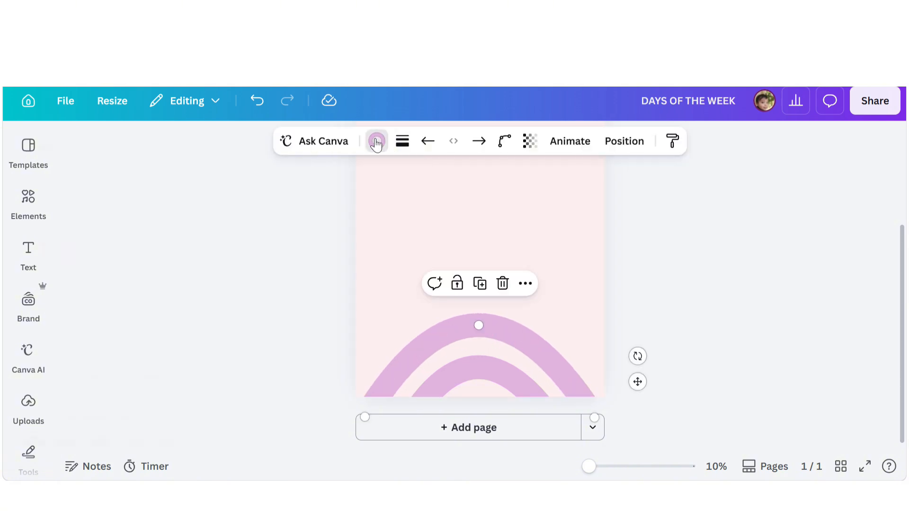
# - Set the outer arch's stroke color to a light green, #C0E4C0
pyautogui.click(376, 140)
pyautogui.click(79, 285)
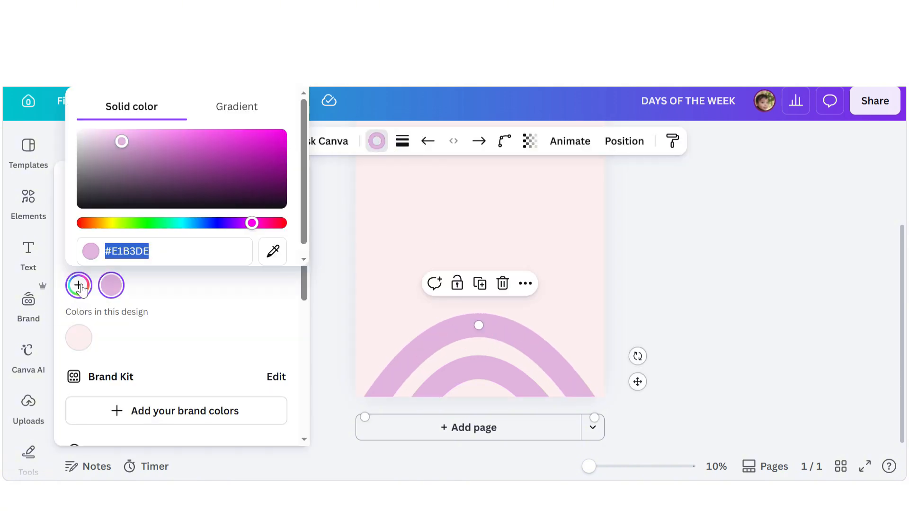
pyautogui.click(194, 224)
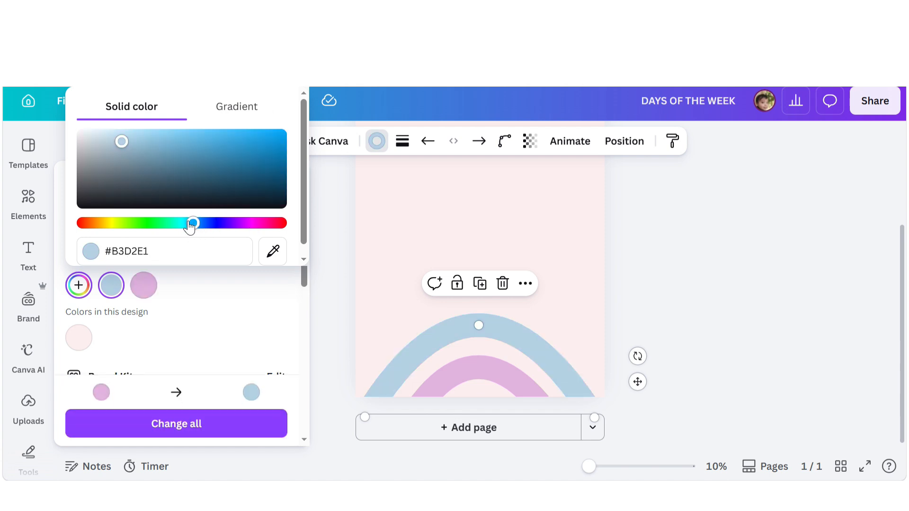
pyautogui.moveTo(94, 138); pyautogui.dragTo(136, 147)
pyautogui.click(147, 222)
pyautogui.click(112, 141)
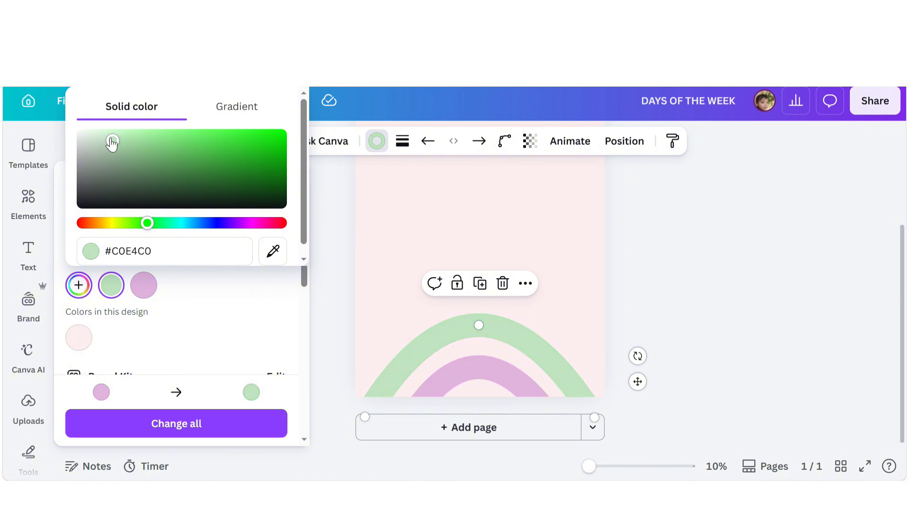
pyautogui.click(643, 294)
pyautogui.click(643, 294)
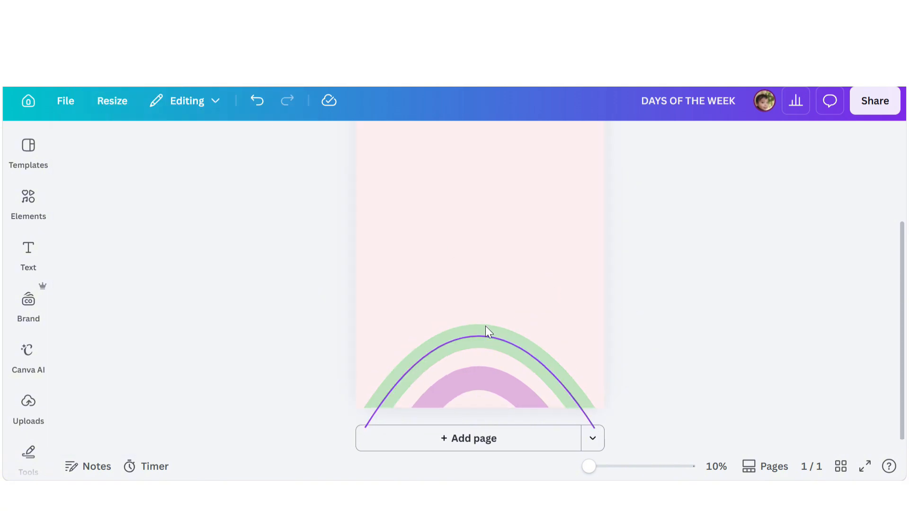
# - Duplicate the green arch and widen the copy into a larger arch above it
pyautogui.click(482, 324)
pyautogui.moveTo(498, 325); pyautogui.dragTo(493, 274)
pyautogui.moveTo(363, 364); pyautogui.dragTo(344, 378)
pyautogui.moveTo(593, 367); pyautogui.dragTo(617, 380)
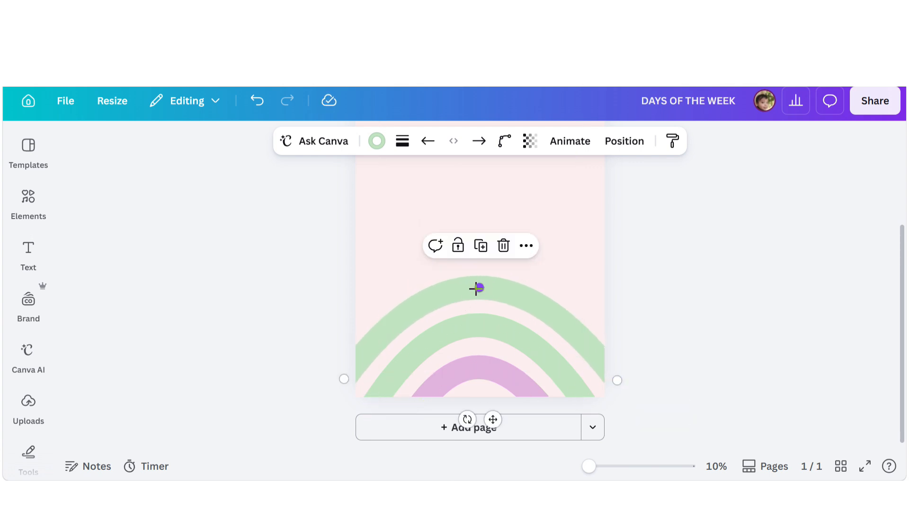
pyautogui.moveTo(479, 290); pyautogui.dragTo(479, 283)
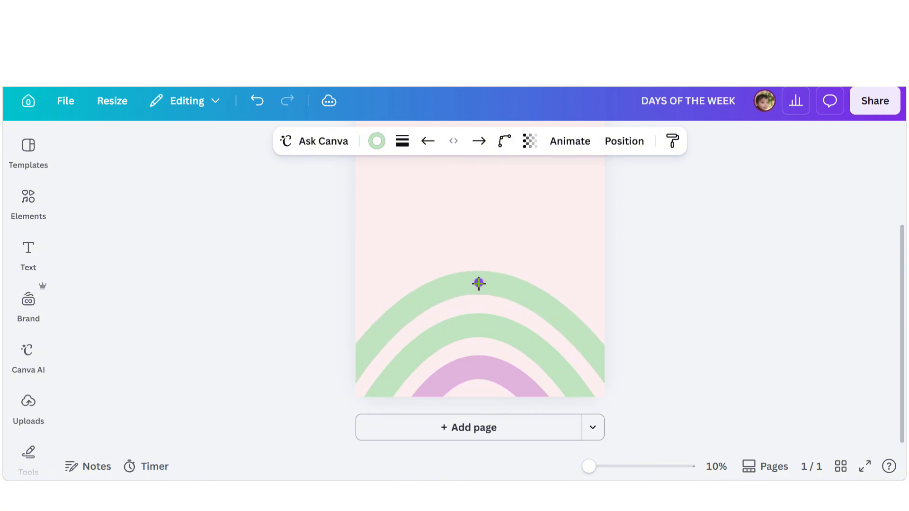
# - Set the new arch's stroke color to a grey-blue, #A4A5B2
pyautogui.click(377, 142)
pyautogui.click(79, 286)
pyautogui.click(215, 224)
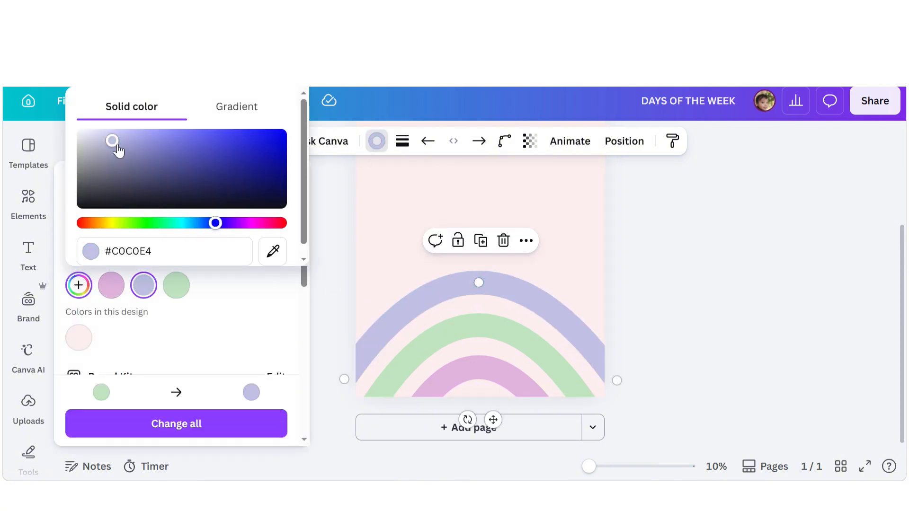
pyautogui.moveTo(108, 141); pyautogui.dragTo(154, 138)
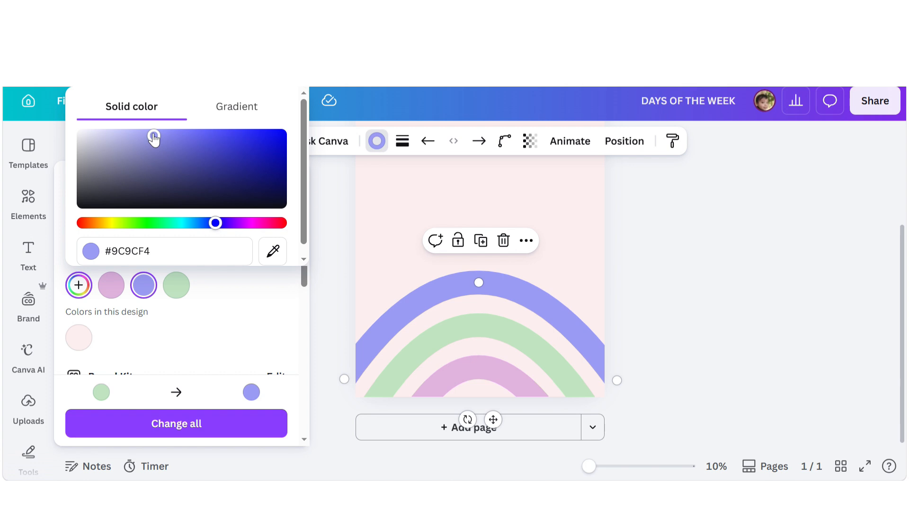
pyautogui.click(95, 154)
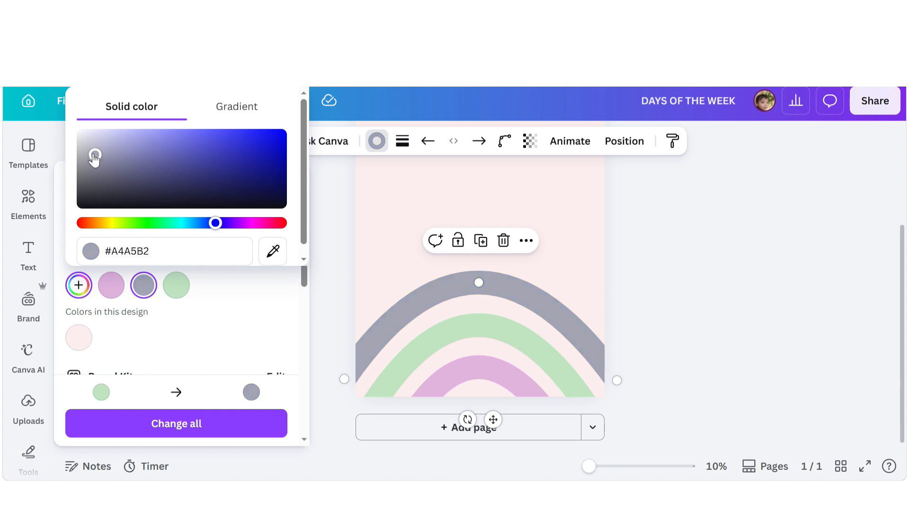
pyautogui.click(650, 268)
pyautogui.click(648, 267)
# - Duplicate the grey arch and widen the copy into a fourth arch above it
pyautogui.click(459, 282)
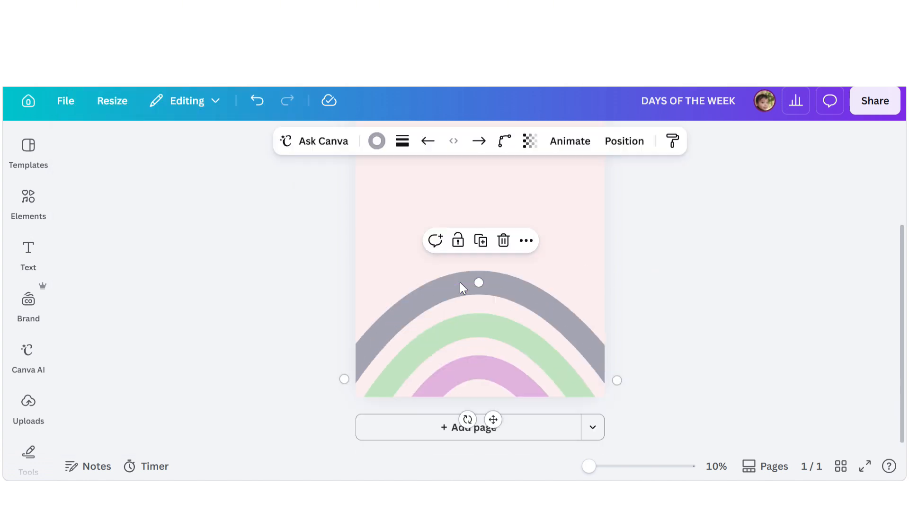
pyautogui.moveTo(459, 283); pyautogui.dragTo(453, 228)
pyautogui.moveTo(348, 313); pyautogui.dragTo(334, 308)
pyautogui.moveTo(615, 314)
pyautogui.mouseDown()
pyautogui.moveTo(621, 325)
pyautogui.moveTo(616, 313)
pyautogui.moveTo(631, 320)
pyautogui.mouseUp()
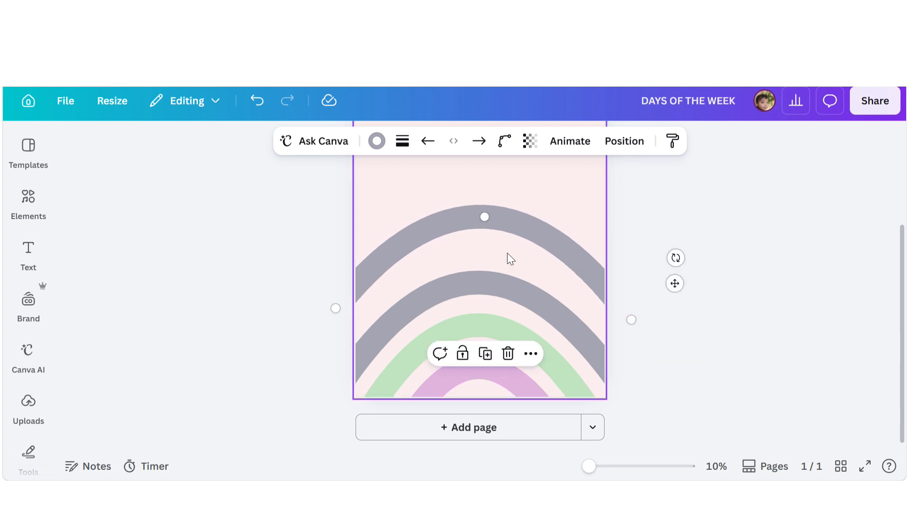
pyautogui.moveTo(507, 254); pyautogui.dragTo(490, 231)
pyautogui.moveTo(635, 323); pyautogui.dragTo(638, 323)
pyautogui.moveTo(511, 239); pyautogui.dragTo(510, 246)
pyautogui.click(647, 252)
# - Nudge the topmost arch slightly downward
pyautogui.click(520, 246)
pyautogui.press('Down')
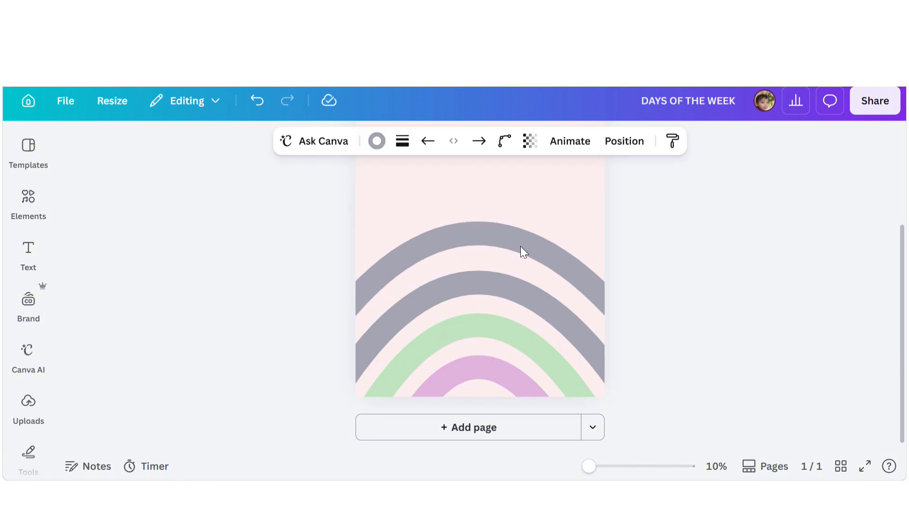
pyautogui.press('Down')
pyautogui.press('Down')
pyautogui.press('Down')
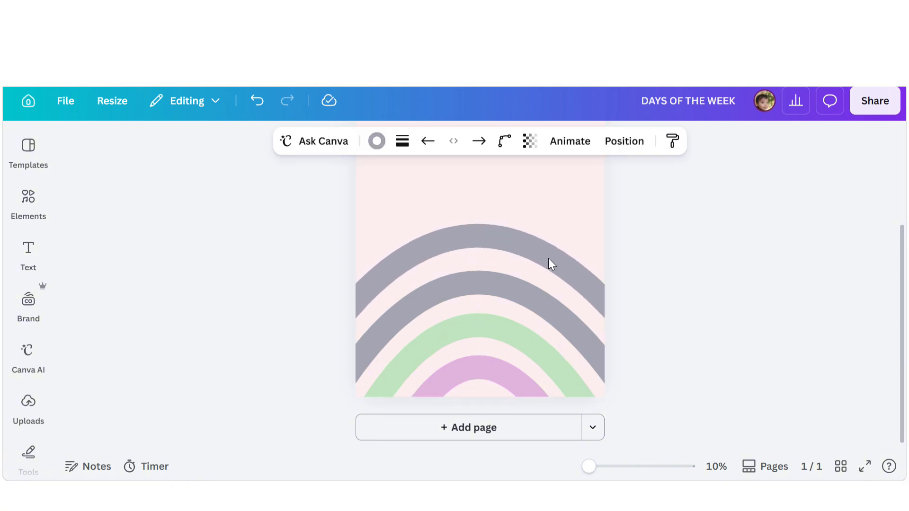
pyautogui.press('Down')
pyautogui.press('Down')
pyautogui.press('Down')
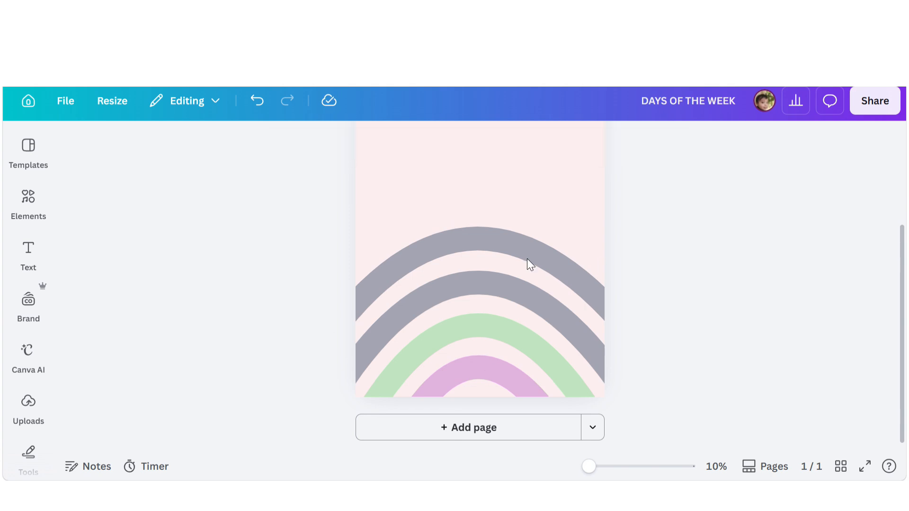
# - Set the topmost arch's stroke color to a pale yellow, #EDEBB6
pyautogui.click(513, 246)
pyautogui.click(377, 142)
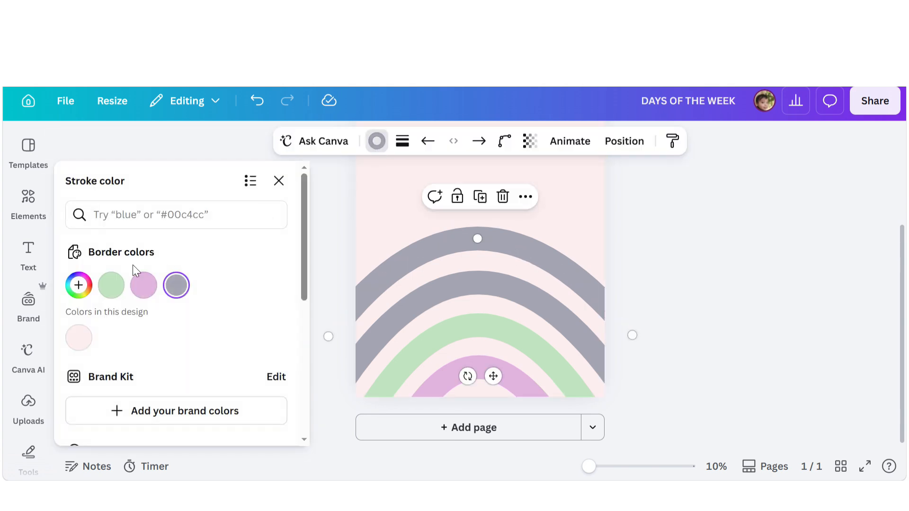
pyautogui.click(78, 285)
pyautogui.click(112, 224)
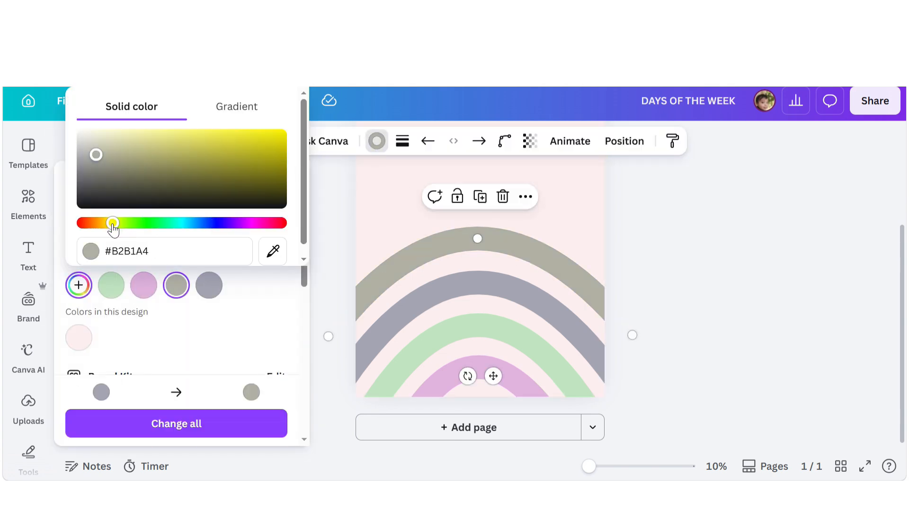
pyautogui.click(140, 137)
pyautogui.moveTo(132, 139); pyautogui.dragTo(120, 146)
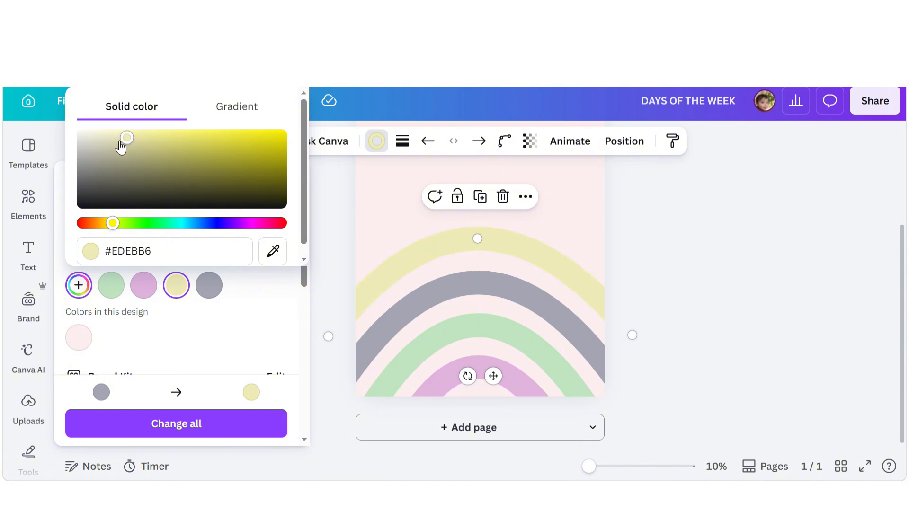
pyautogui.click(653, 213)
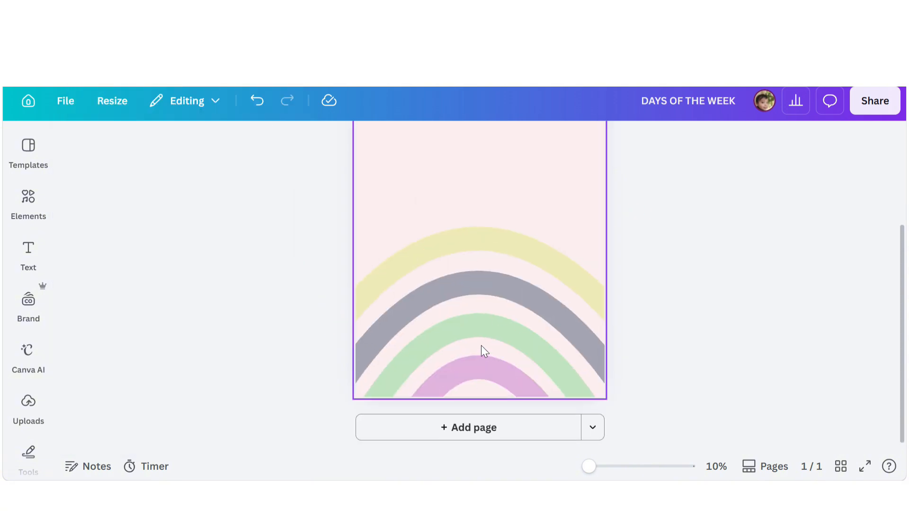
# - Duplicate the yellow arch, moving the copy above it and widening it into a new top arch
pyautogui.click(483, 249)
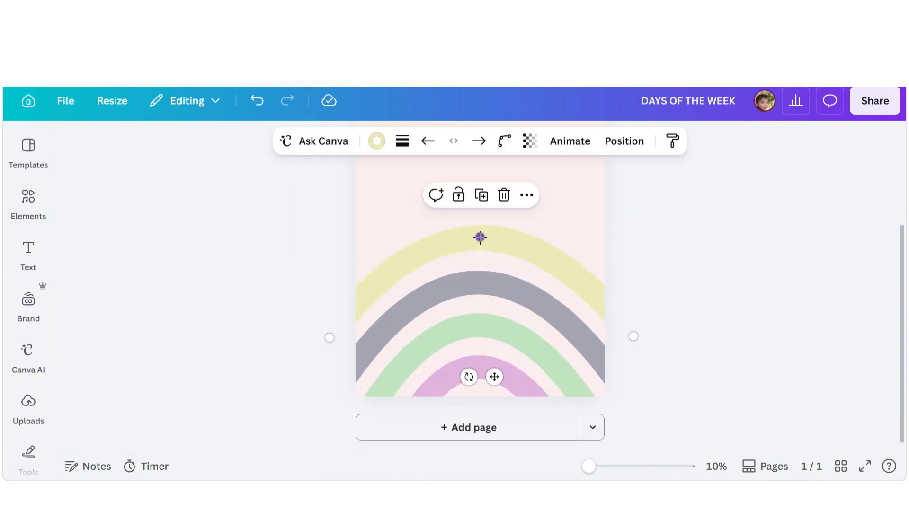
pyautogui.moveTo(479, 237); pyautogui.dragTo(490, 189)
pyautogui.moveTo(623, 290); pyautogui.dragTo(642, 292)
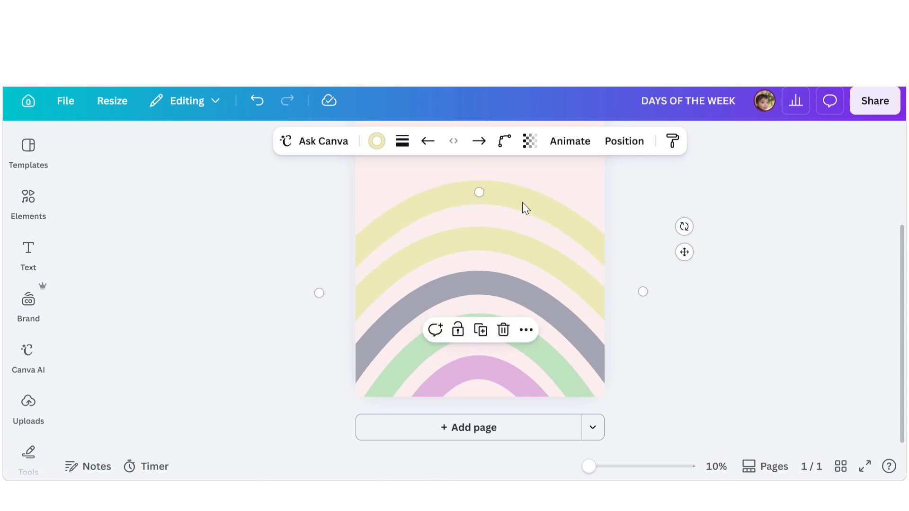
pyautogui.moveTo(521, 200); pyautogui.dragTo(524, 207)
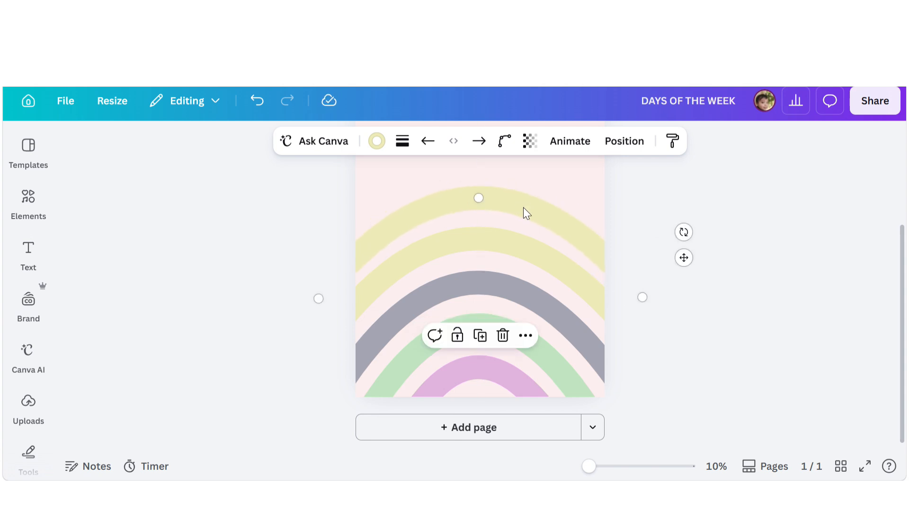
# - Set the new top arch's stroke color to a pink, #E44B75
pyautogui.click(377, 141)
pyautogui.click(80, 292)
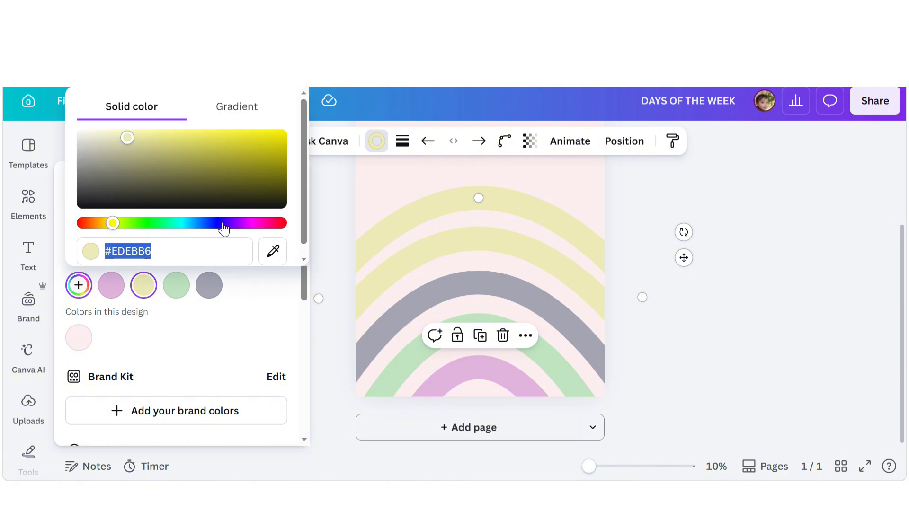
pyautogui.click(277, 224)
pyautogui.moveTo(126, 139); pyautogui.dragTo(170, 140)
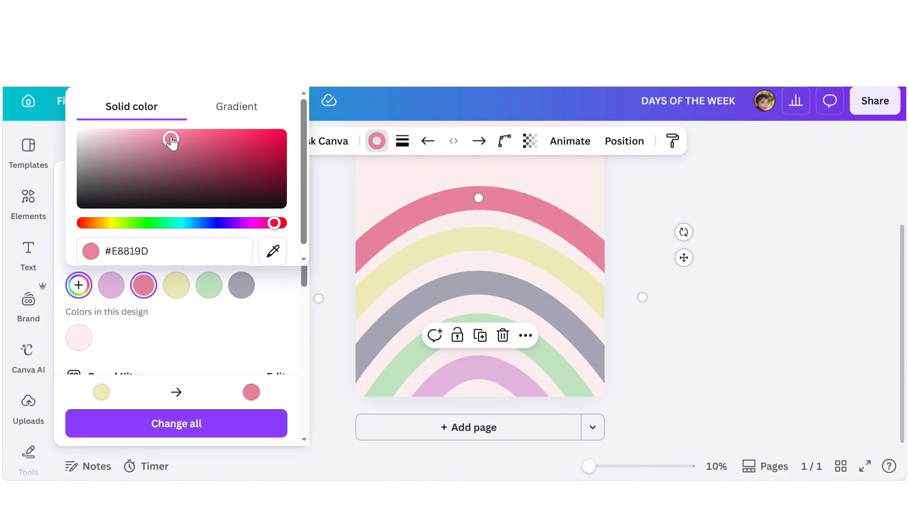
pyautogui.click(216, 141)
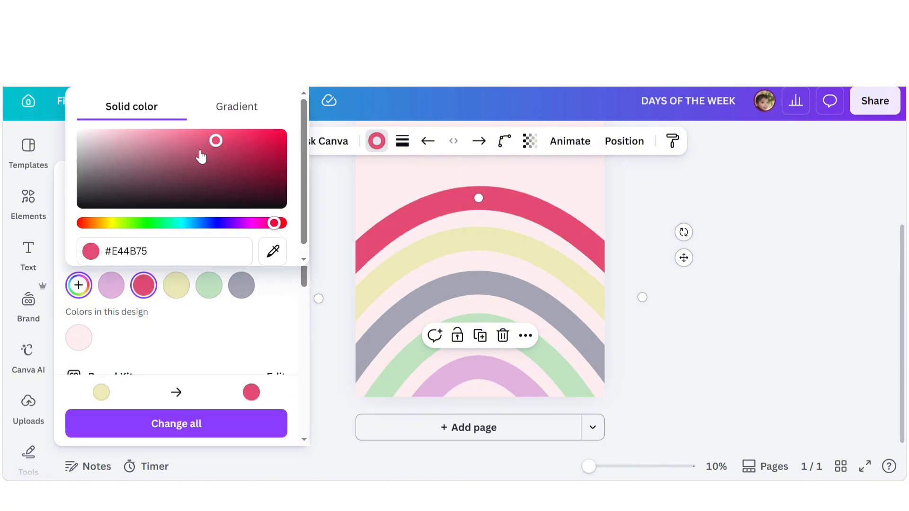
pyautogui.click(633, 202)
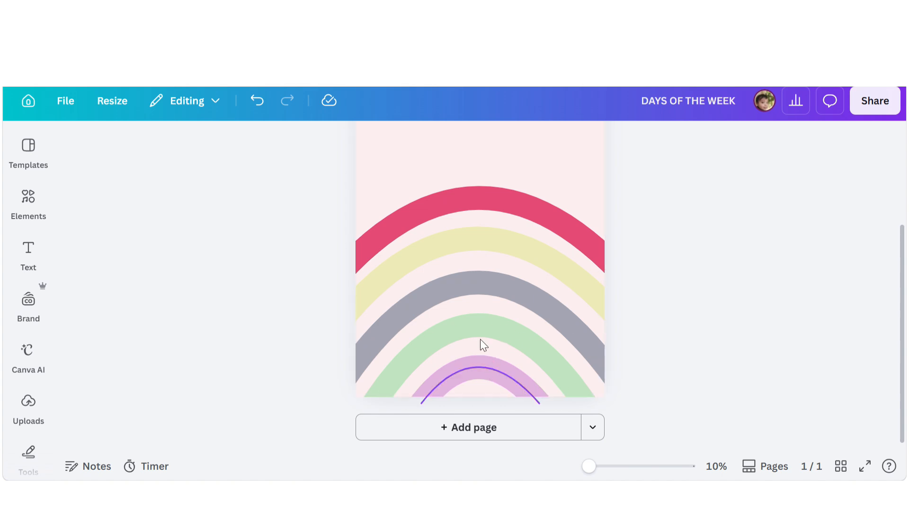
# - Select the pink and yellow arches together and duplicate them, moving the copies up above the rainbow
pyautogui.scroll(3, 479, 213)
pyautogui.scroll(-2, 449, 235)
pyautogui.click(459, 271)
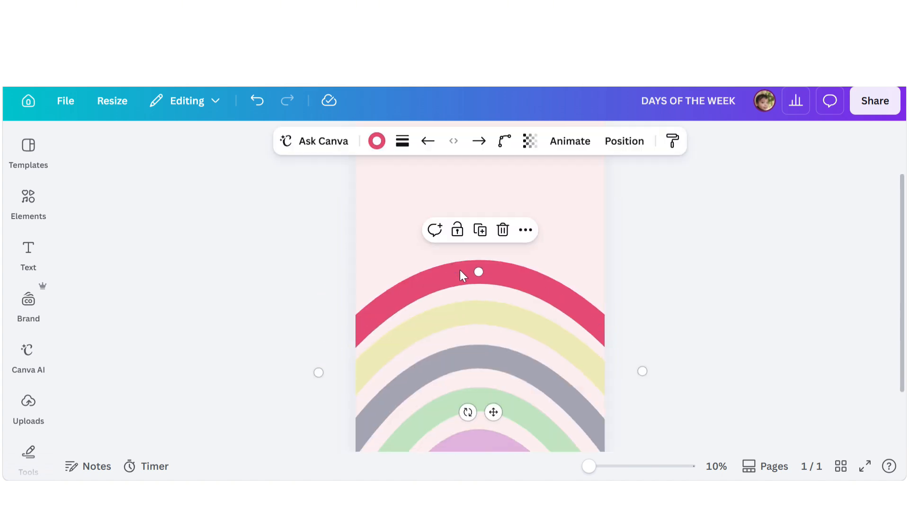
pyautogui.moveTo(299, 301); pyautogui.dragTo(382, 374)
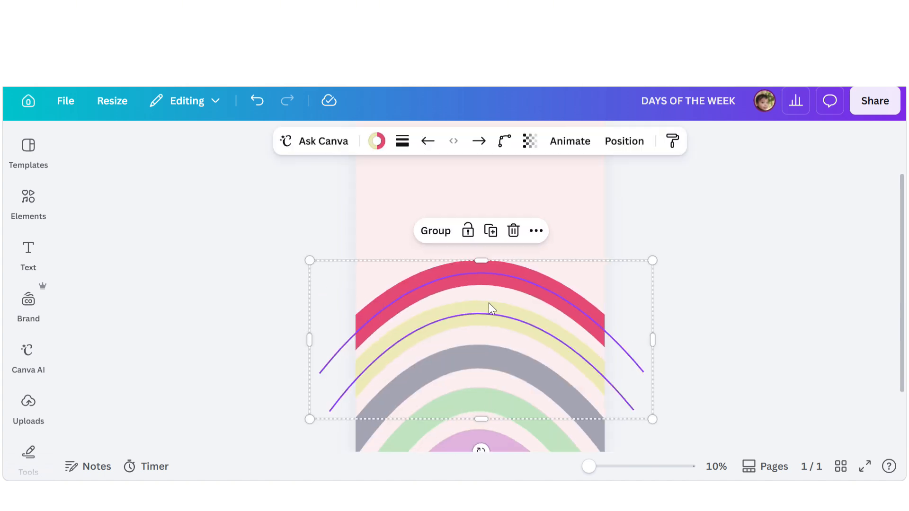
pyautogui.moveTo(489, 308); pyautogui.dragTo(486, 208)
pyautogui.click(719, 320)
pyautogui.scroll(-2, 476, 313)
pyautogui.scroll(2, 390, 272)
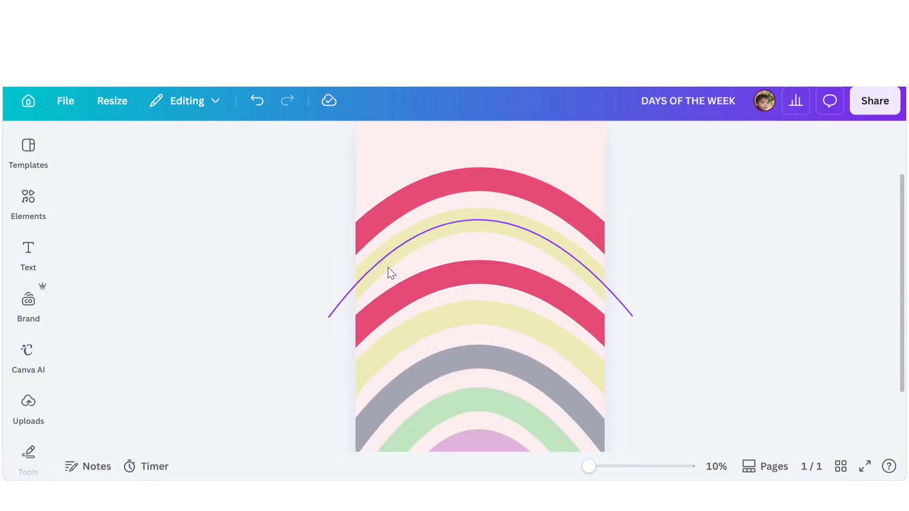
# - Reposition and widen the copied yellow arch so it sits evenly in the stack
pyautogui.click(388, 269)
pyautogui.moveTo(328, 319); pyautogui.dragTo(328, 294)
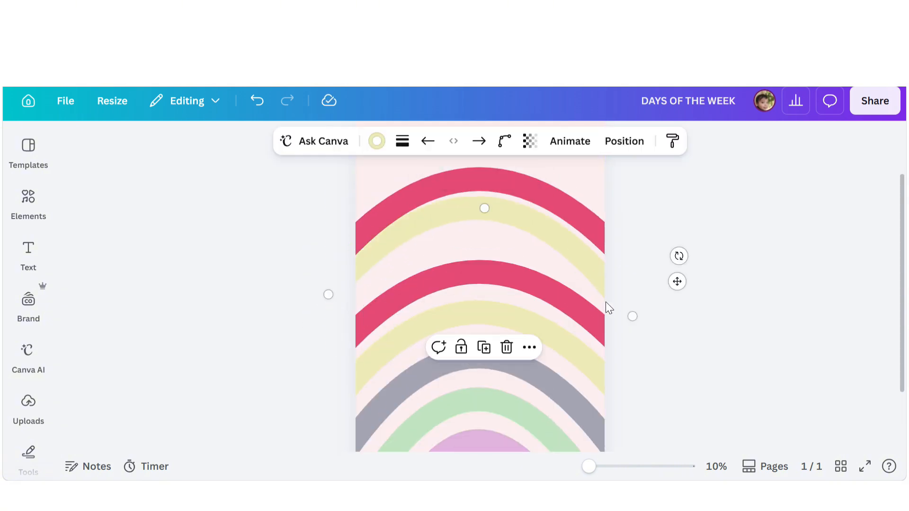
pyautogui.hotkey('ctrl', 'z')
pyautogui.moveTo(479, 223); pyautogui.dragTo(477, 239)
pyautogui.moveTo(328, 317); pyautogui.dragTo(328, 294)
pyautogui.moveTo(633, 314); pyautogui.dragTo(641, 310)
# - Move the copied pink arch down and widen it to fit above the copied yellow arch
pyautogui.click(390, 213)
pyautogui.moveTo(312, 283); pyautogui.dragTo(308, 258)
pyautogui.scroll(2, 369, 253)
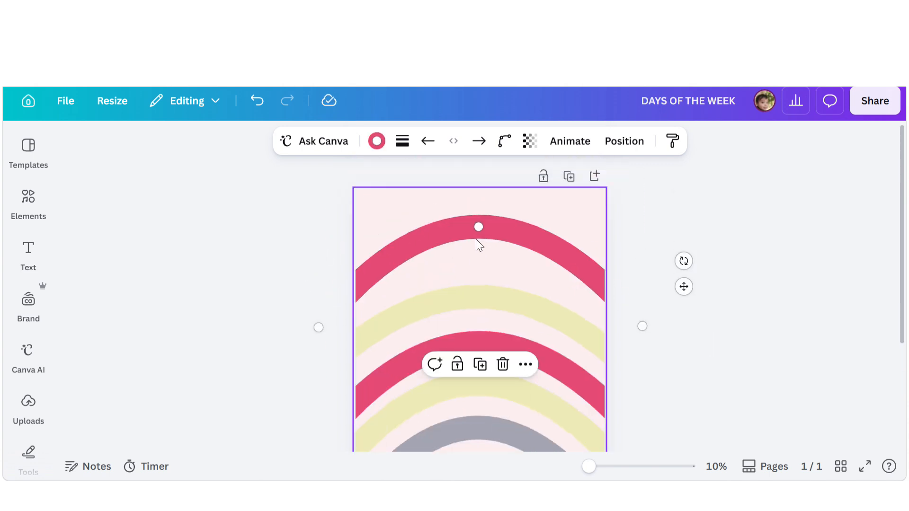
pyautogui.moveTo(477, 229); pyautogui.dragTo(479, 263)
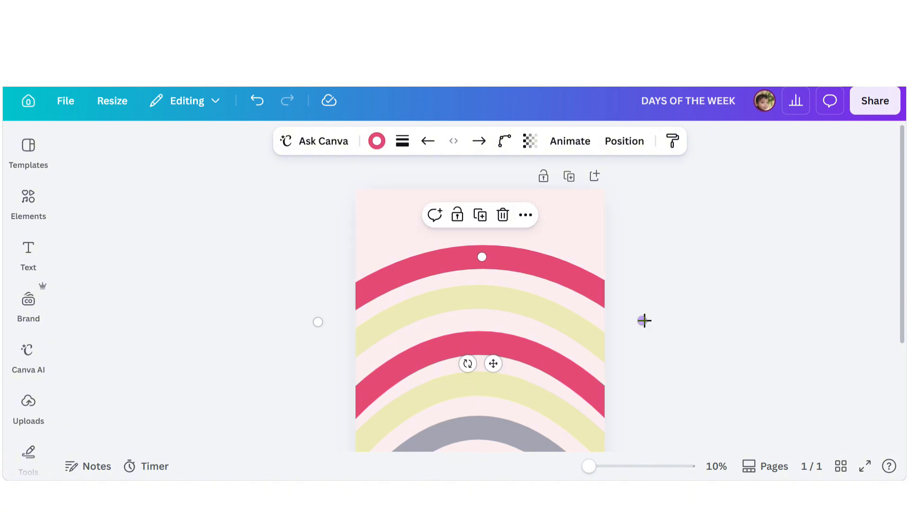
pyautogui.moveTo(643, 321); pyautogui.dragTo(645, 333)
pyautogui.moveTo(426, 273); pyautogui.dragTo(426, 266)
# - Change the upper yellow arch's stroke color to a light blue, #93B6FA
pyautogui.scroll(-3, 433, 292)
pyautogui.scroll(3, 434, 291)
pyautogui.click(434, 300)
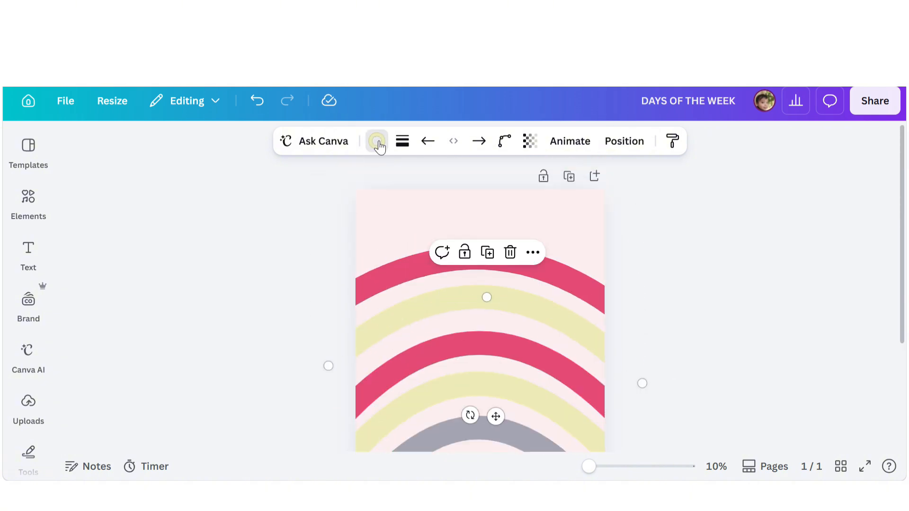
pyautogui.click(377, 141)
pyautogui.click(79, 285)
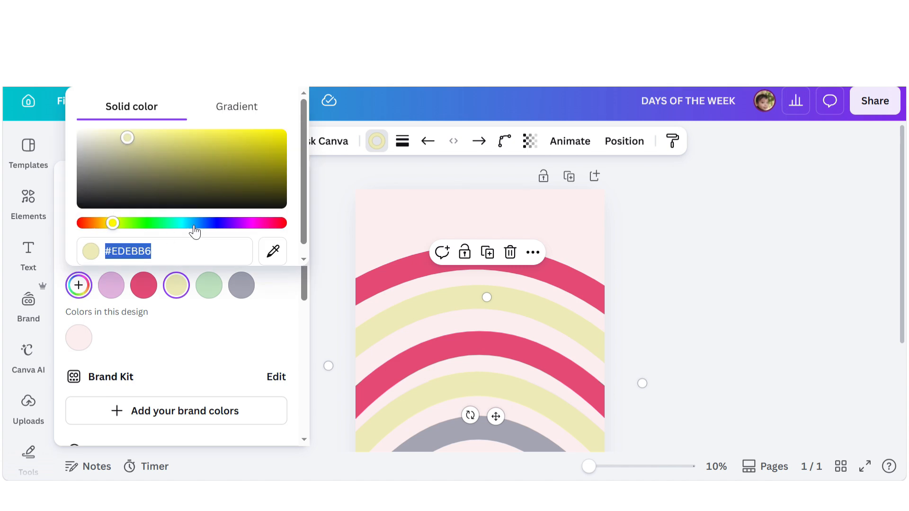
pyautogui.click(88, 224)
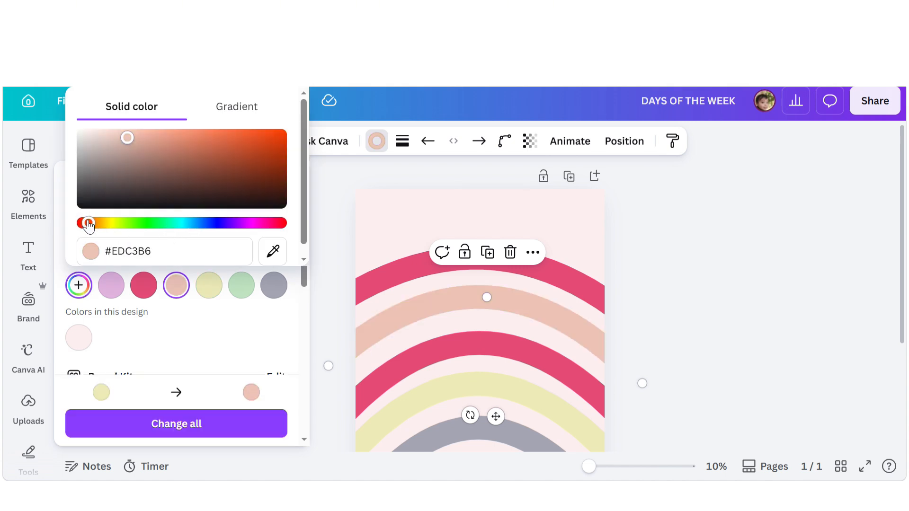
pyautogui.click(150, 150)
pyautogui.click(204, 224)
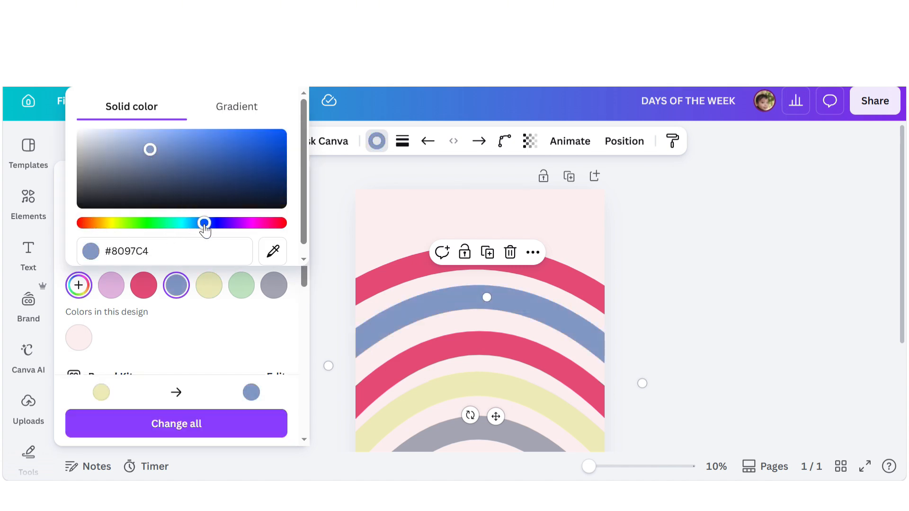
pyautogui.click(108, 142)
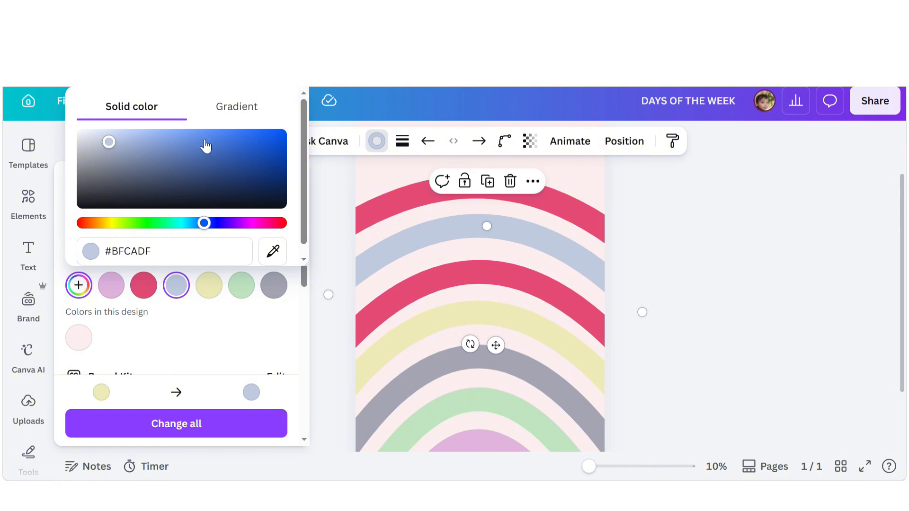
pyautogui.click(203, 136)
pyautogui.click(165, 138)
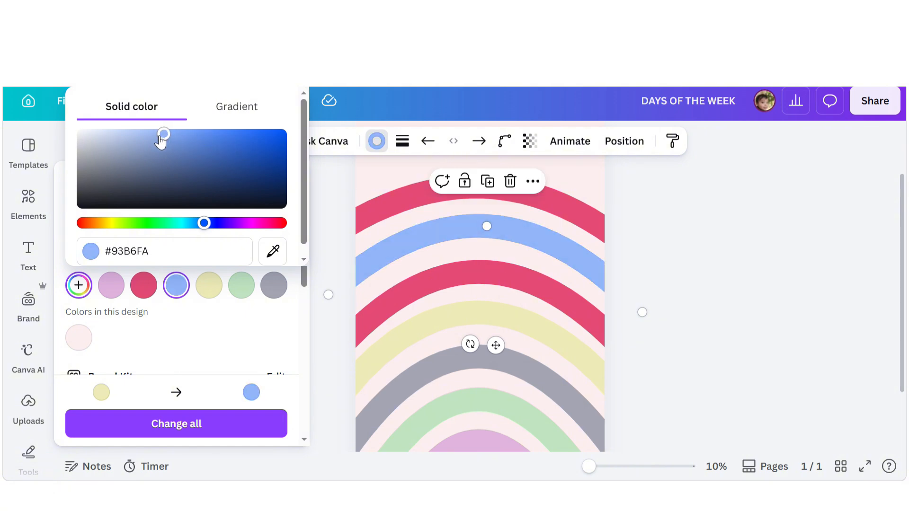
# - Set the topmost arch's stroke color to a green, #8ADB88
pyautogui.click(404, 201)
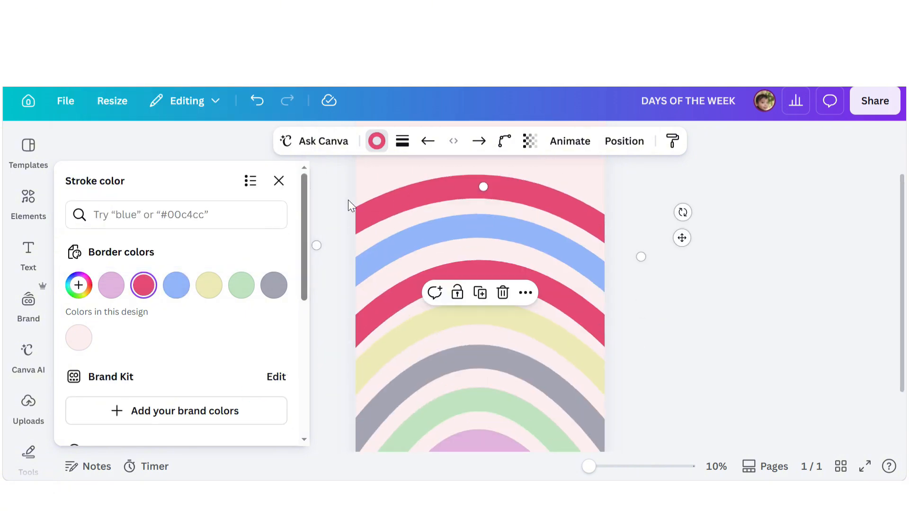
pyautogui.click(376, 141)
pyautogui.click(377, 141)
pyautogui.click(79, 285)
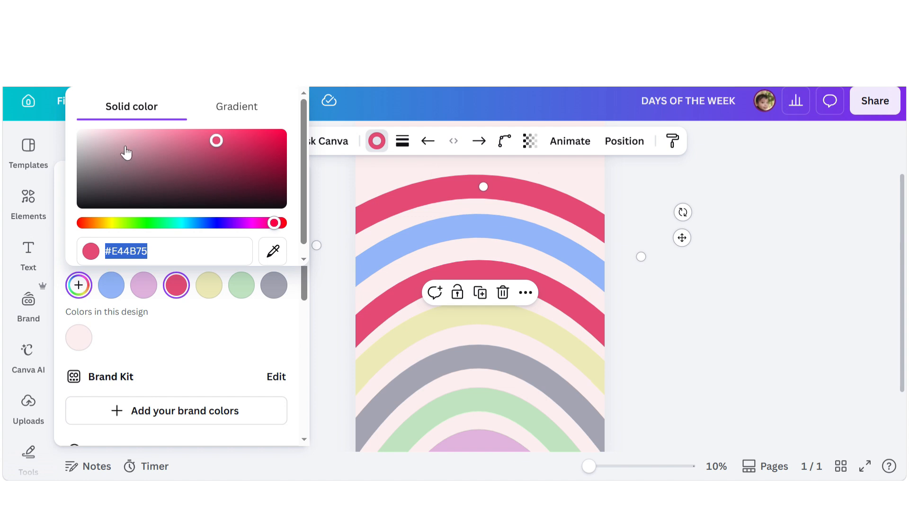
pyautogui.click(147, 223)
pyautogui.click(129, 135)
pyautogui.click(158, 143)
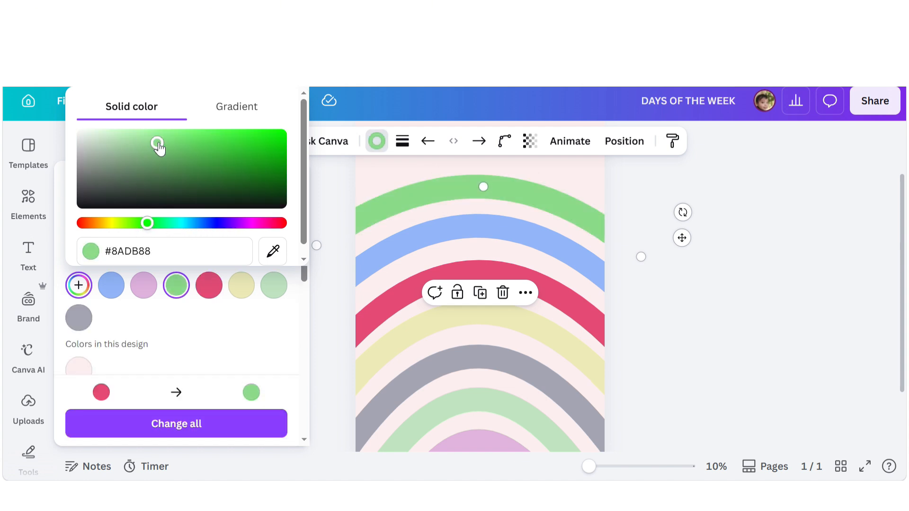
pyautogui.click(707, 321)
# - Add a text box above the rainbow reading DAYS OF THE WEEK
pyautogui.scroll(2, 716, 325)
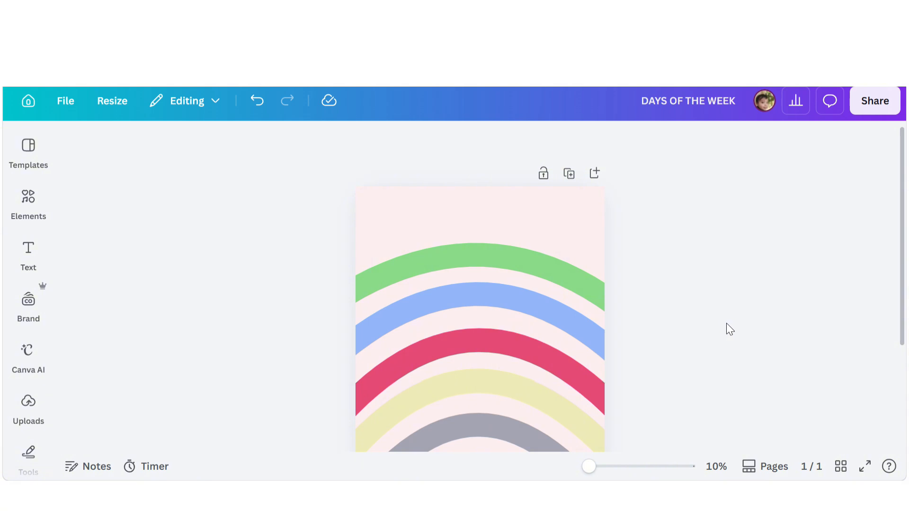
pyautogui.scroll(-3, 728, 326)
pyautogui.scroll(1, 731, 330)
pyautogui.scroll(3, 499, 217)
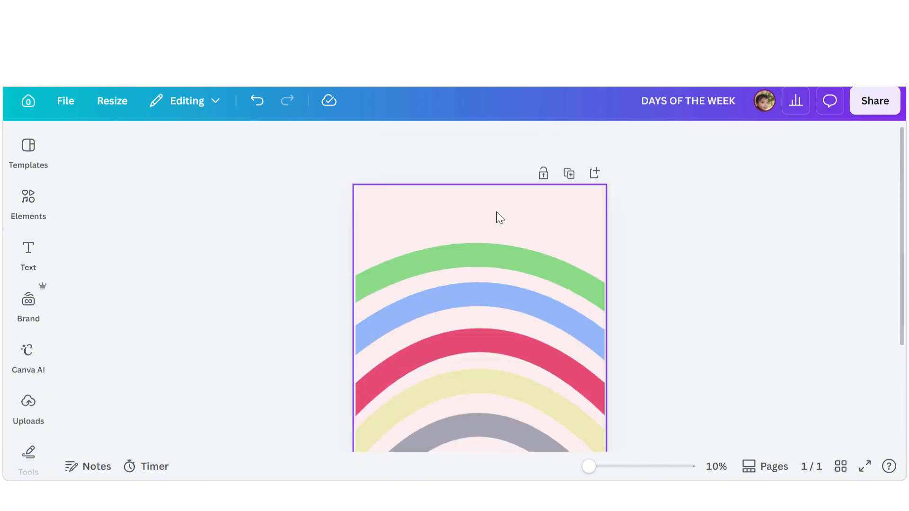
pyautogui.press('t')
pyautogui.moveTo(494, 316); pyautogui.dragTo(488, 215)
pyautogui.doubleClick(488, 215)
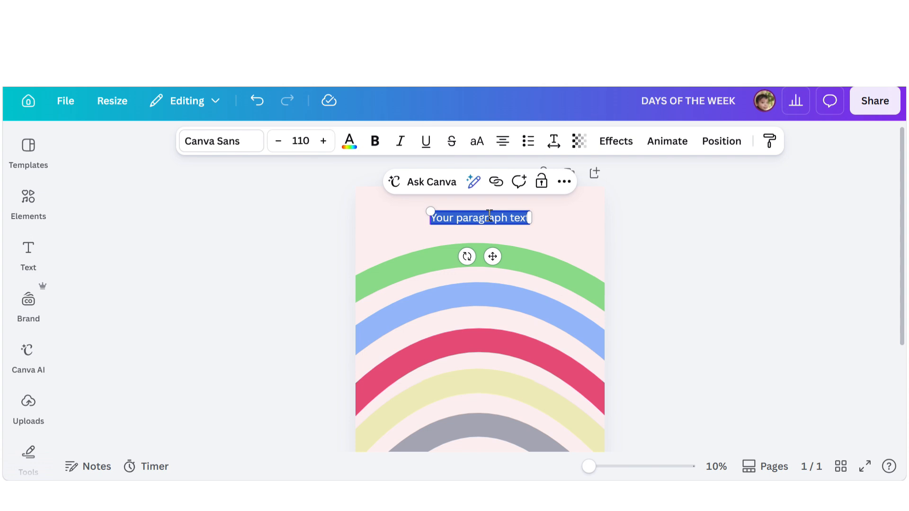
pyautogui.write('DAYS OF THE WEEK')
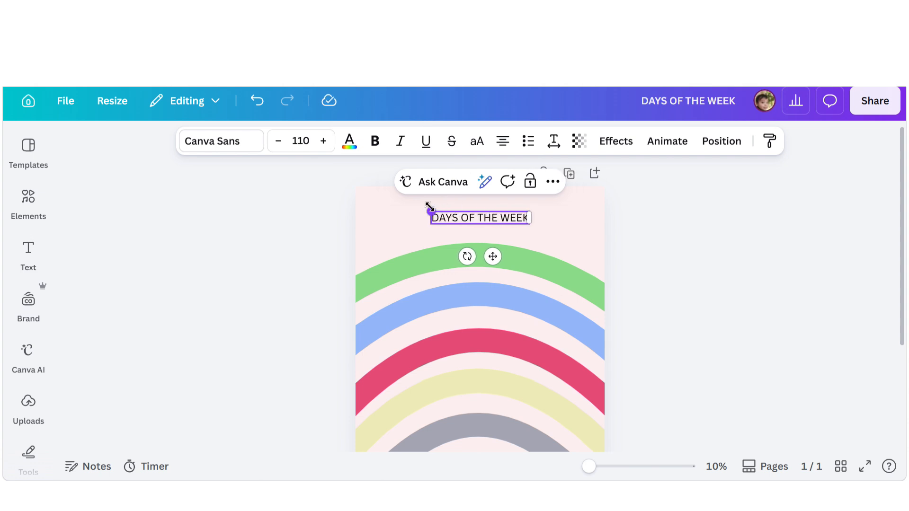
# - Enlarge the title text to size 139 and re-center it above the arches
pyautogui.moveTo(430, 207); pyautogui.dragTo(402, 206)
pyautogui.moveTo(467, 216); pyautogui.dragTo(488, 214)
# - Change the title's font to Dekko
pyautogui.click(218, 147)
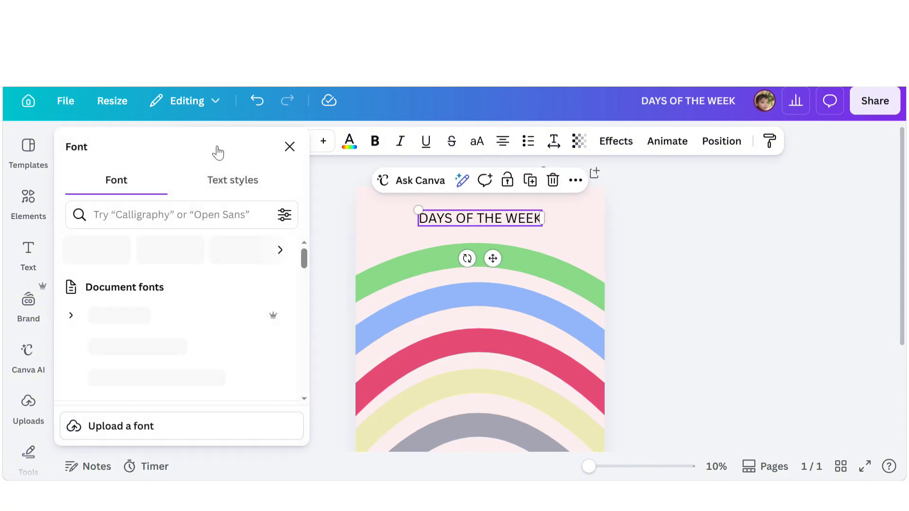
pyautogui.scroll(-3, 148, 308)
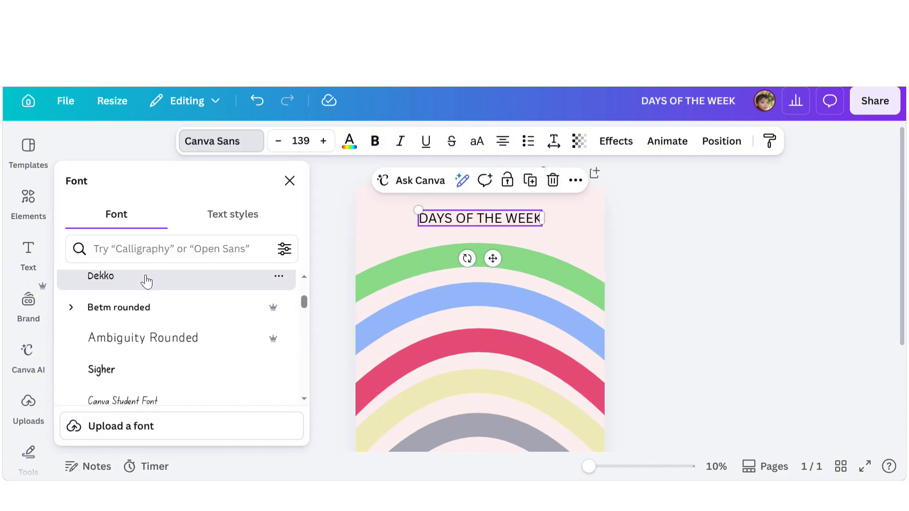
pyautogui.click(146, 281)
pyautogui.click(676, 237)
# - Move the title down onto the top green arch
pyautogui.scroll(-3, 676, 238)
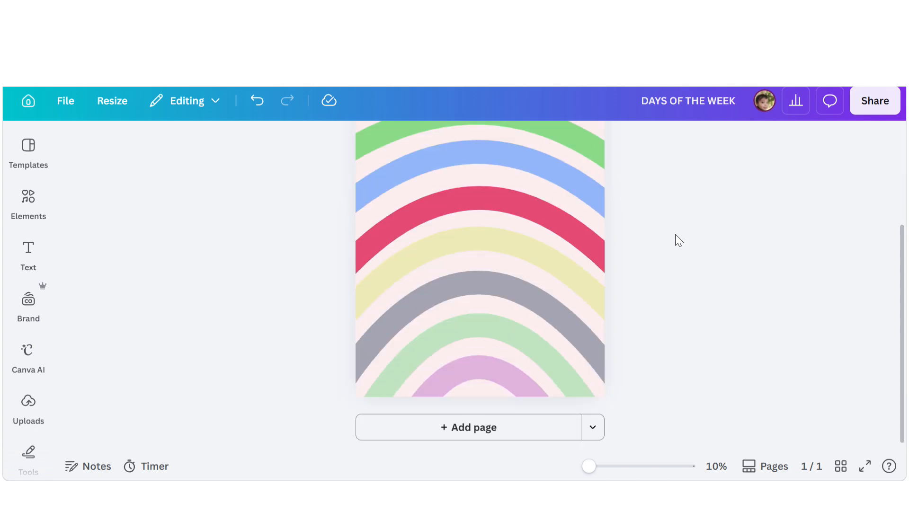
pyautogui.scroll(3, 675, 242)
pyautogui.click(462, 221)
pyautogui.moveTo(462, 221); pyautogui.dragTo(461, 259)
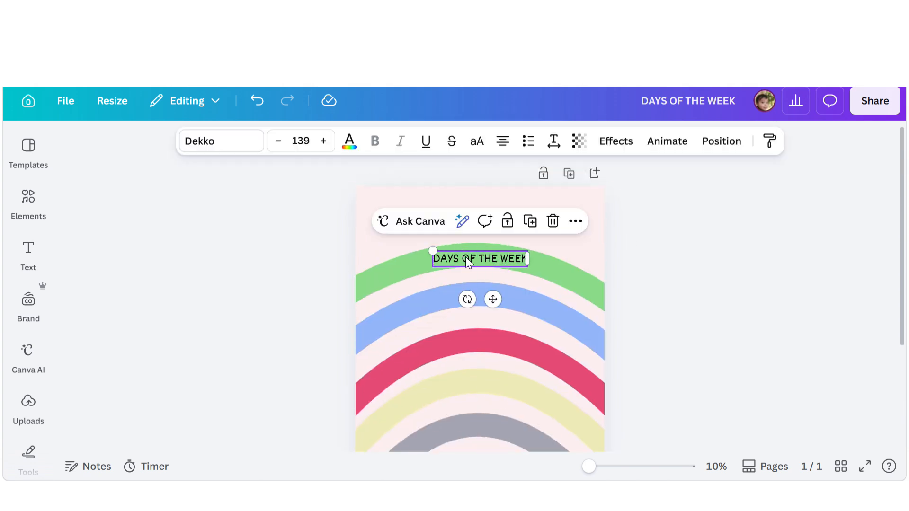
# - Change the selected text's font to Betm rounded in the Medium weight
pyautogui.click(227, 140)
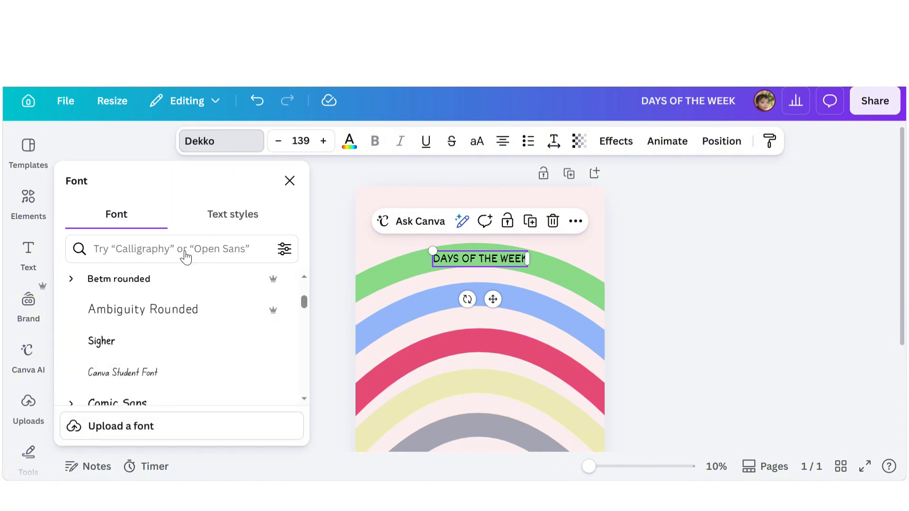
pyautogui.click(147, 281)
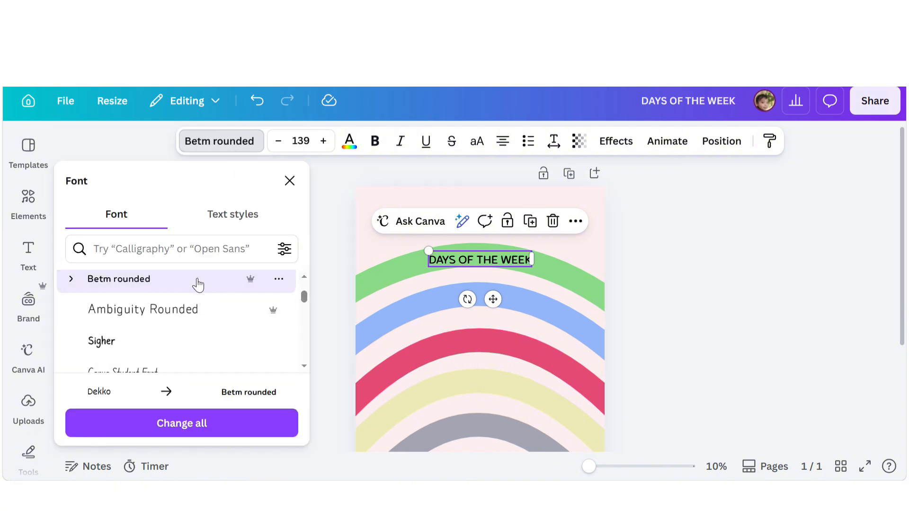
pyautogui.click(71, 279)
pyautogui.scroll(-2, 104, 336)
pyautogui.click(108, 335)
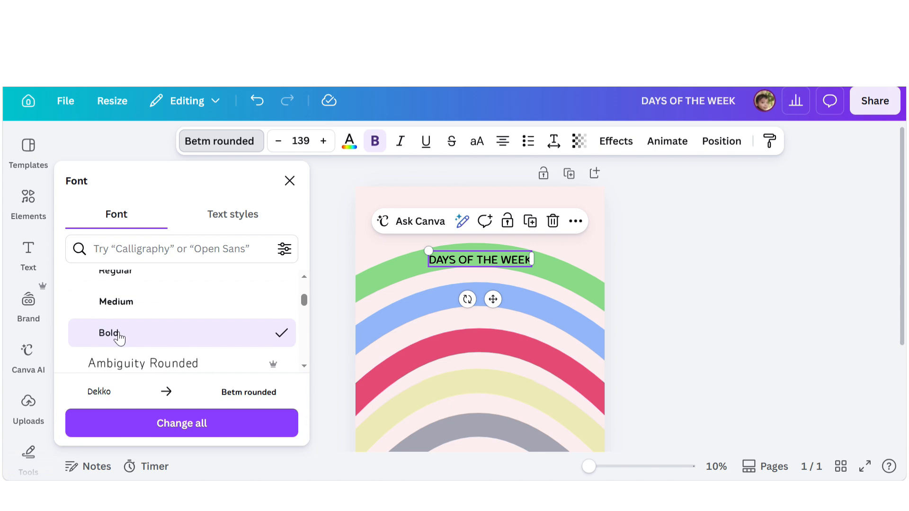
pyautogui.click(127, 303)
pyautogui.click(119, 335)
pyautogui.click(121, 306)
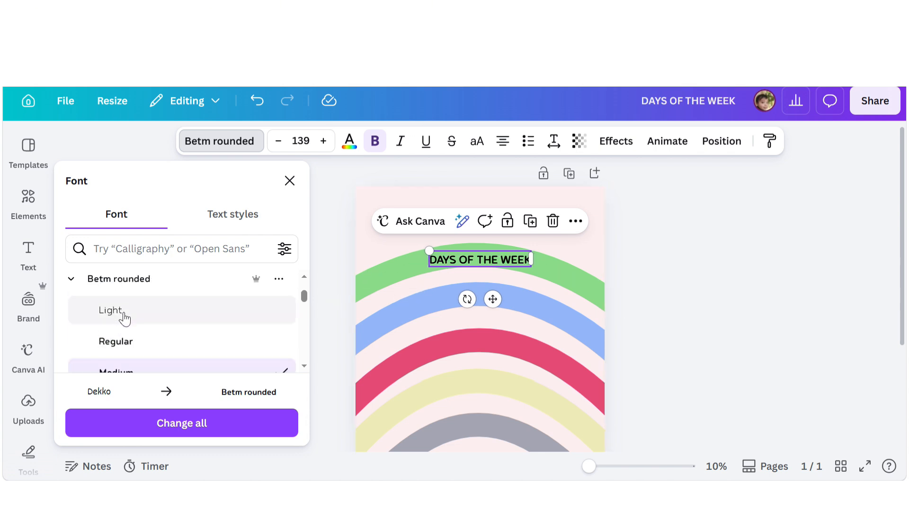
# - Replace the text with MONDAY and center it on the top green arch
pyautogui.click(486, 259)
pyautogui.write('MONDAY')
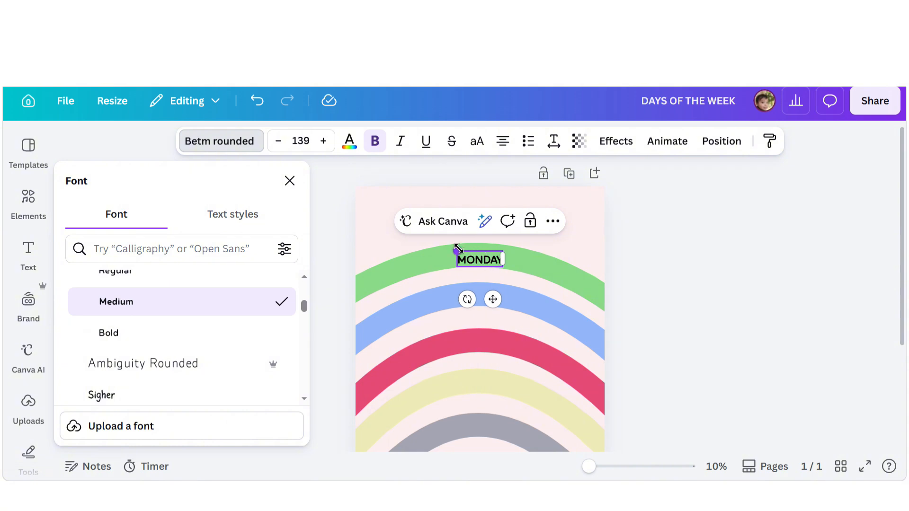
pyautogui.moveTo(458, 249); pyautogui.dragTo(421, 237)
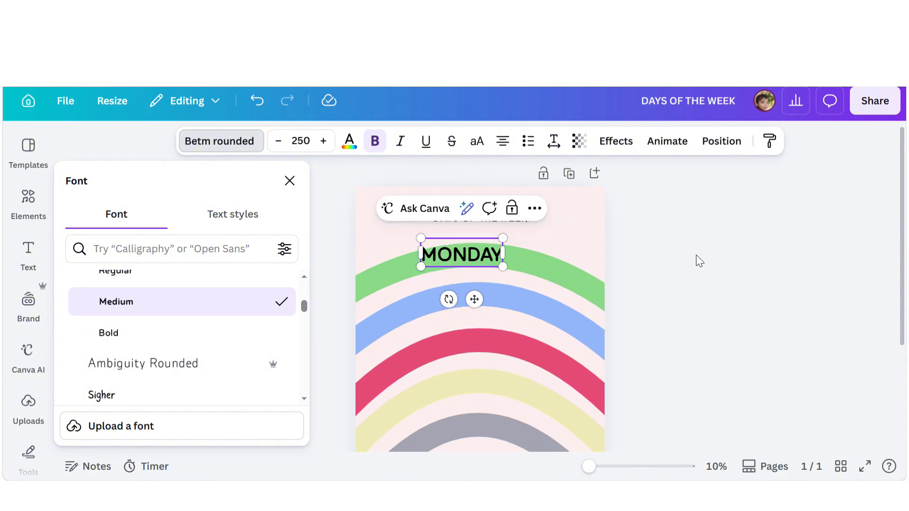
pyautogui.click(698, 260)
pyautogui.click(640, 264)
pyautogui.moveTo(488, 262); pyautogui.dragTo(507, 262)
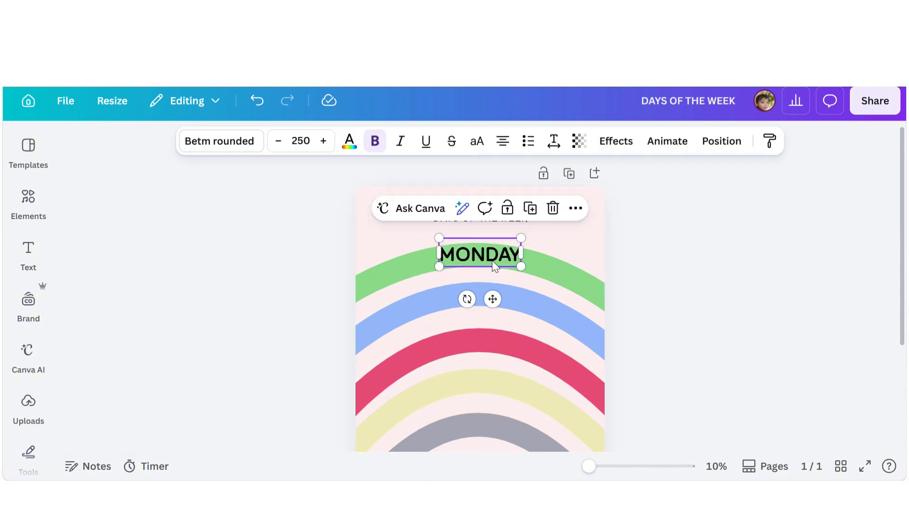
# - Set the MONDAY label's text color to white
pyautogui.click(348, 149)
pyautogui.scroll(-3, 208, 316)
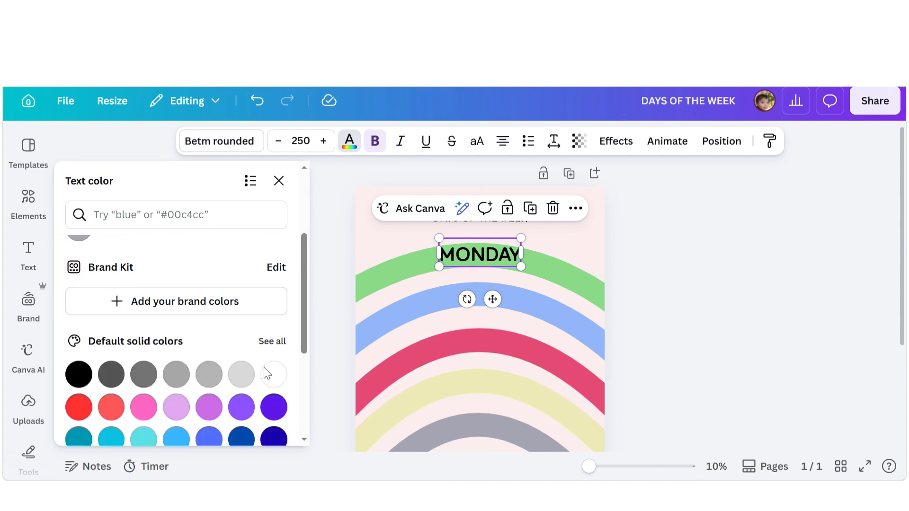
pyautogui.click(274, 373)
pyautogui.click(661, 254)
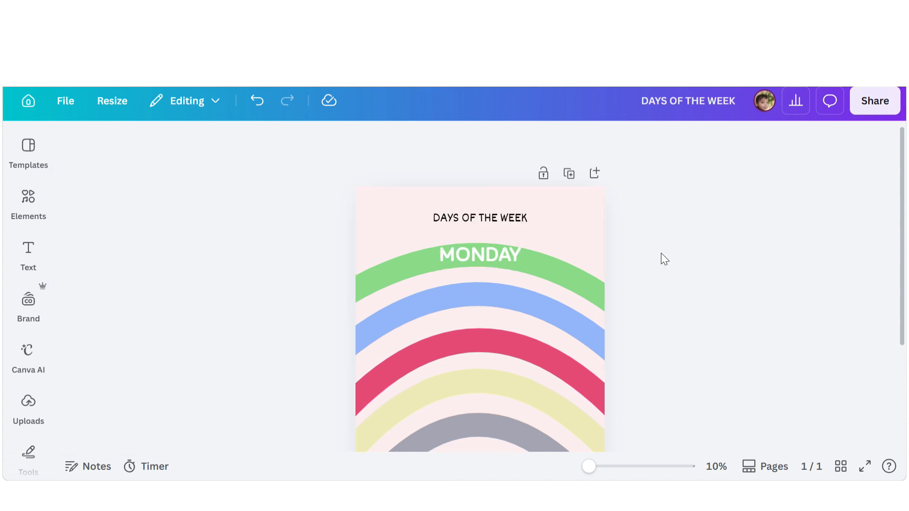
# - Duplicate the MONDAY label down onto the blue arch
pyautogui.click(480, 254)
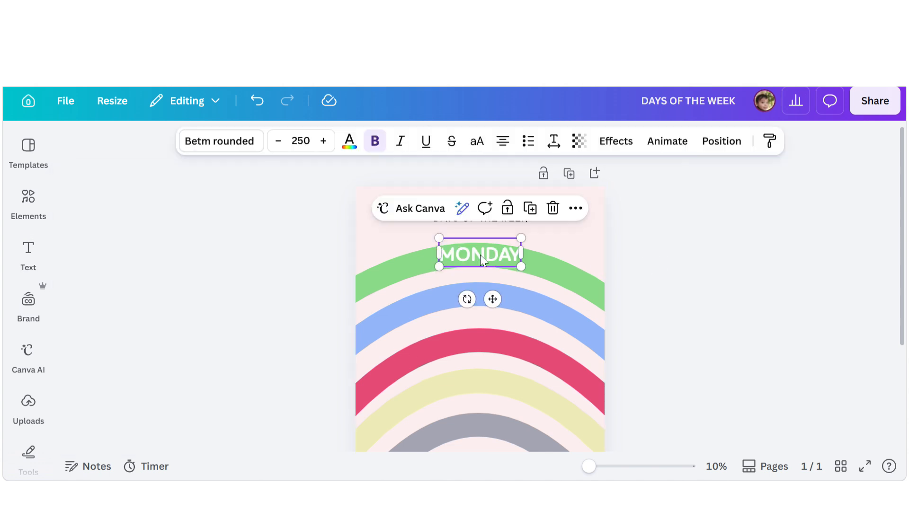
pyautogui.moveTo(480, 254); pyautogui.dragTo(480, 296)
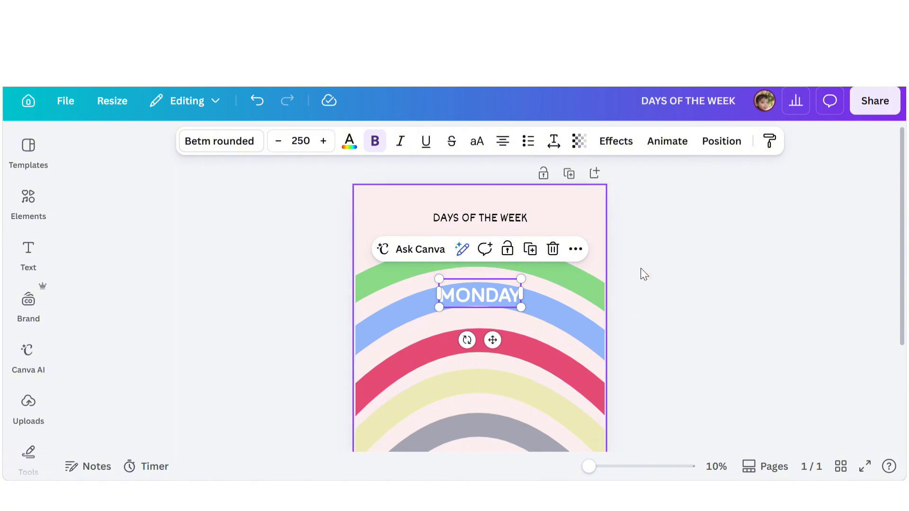
pyautogui.click(642, 273)
# - Select both MONDAY labels and duplicate them onto the red and yellow arches
pyautogui.click(468, 254)
pyautogui.keyDown('shift'); pyautogui.click(456, 292); pyautogui.keyUp('shift')
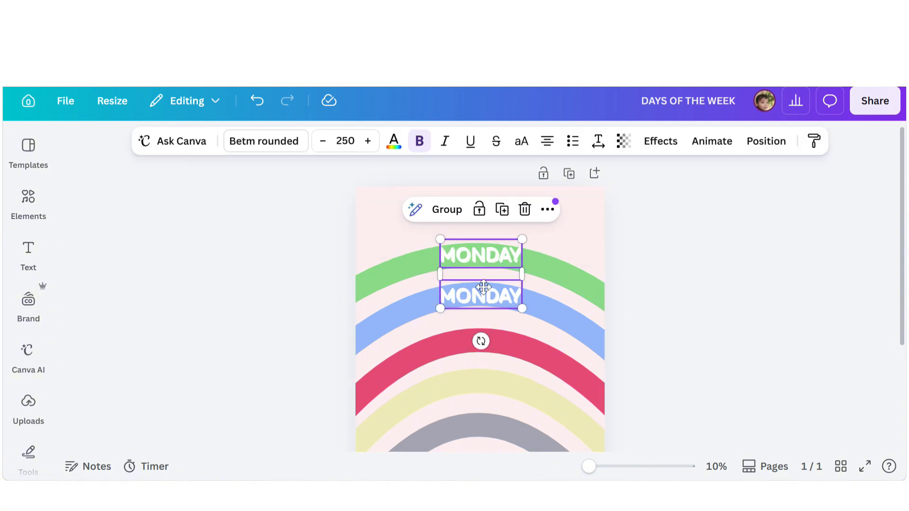
pyautogui.moveTo(480, 262); pyautogui.dragTo(486, 349)
# - Duplicate the lower labels onto the remaining grey, light-green and purple arches
pyautogui.scroll(-3, 486, 348)
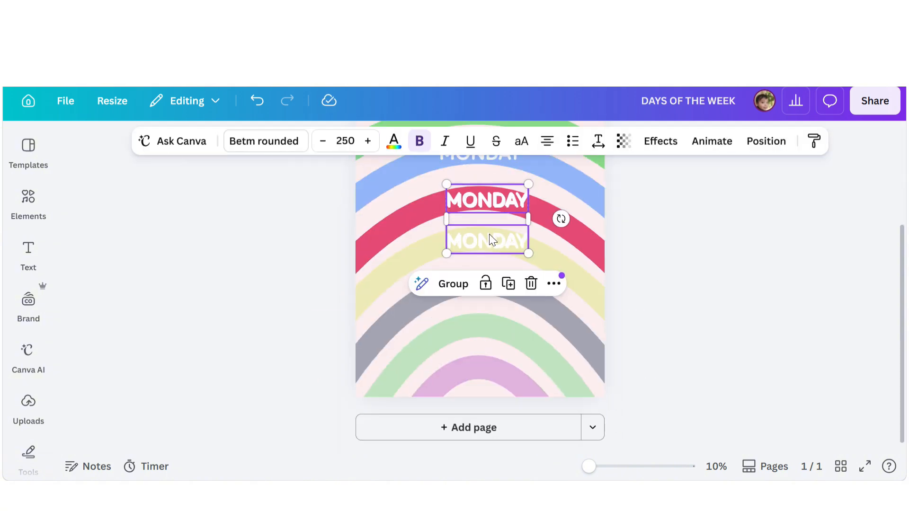
pyautogui.moveTo(486, 239); pyautogui.dragTo(483, 371)
pyautogui.click(497, 322)
pyautogui.click(686, 327)
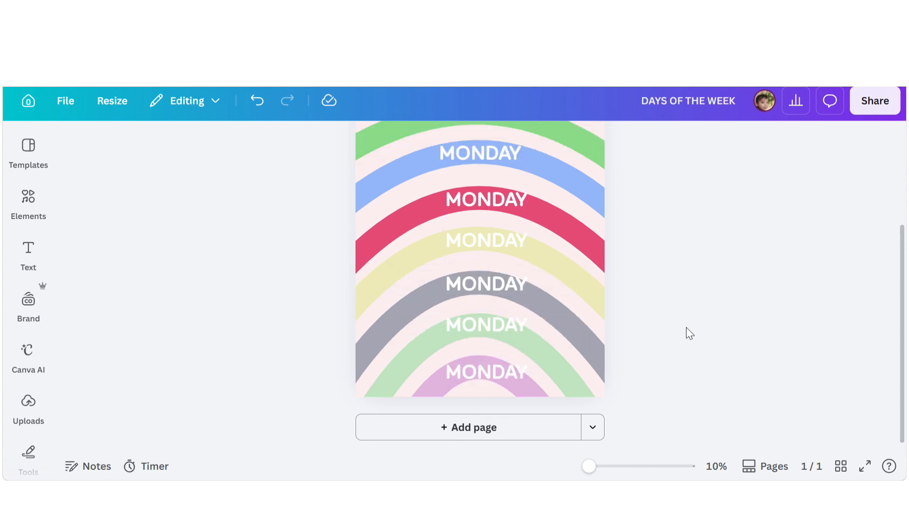
# - Rename the label on the blue arch to TUESDAY
pyautogui.scroll(1, 475, 195)
pyautogui.scroll(-1, 484, 356)
pyautogui.scroll(2, 483, 283)
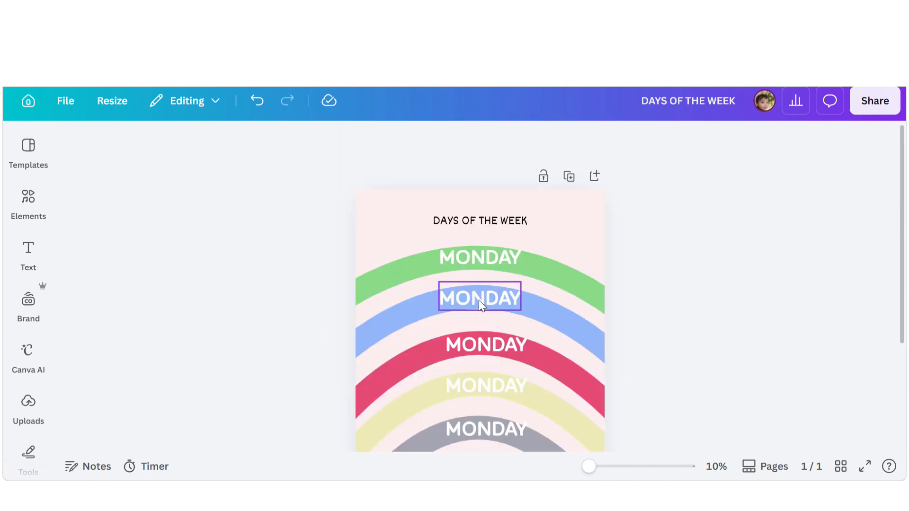
pyautogui.doubleClick(478, 302)
pyautogui.write('TUES')
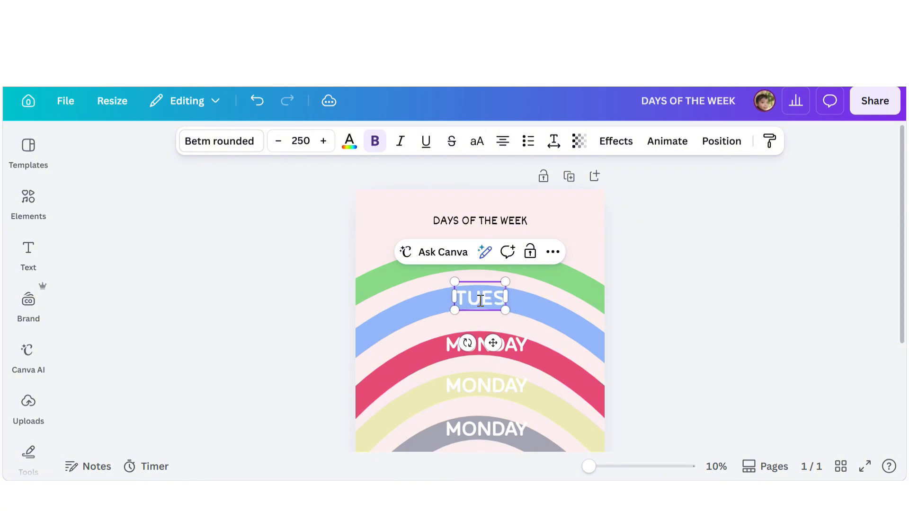
pyautogui.write('DAY')
# - Rename the label on the red arch to WEDNESDAY
pyautogui.doubleClick(512, 342)
pyautogui.write('WED')
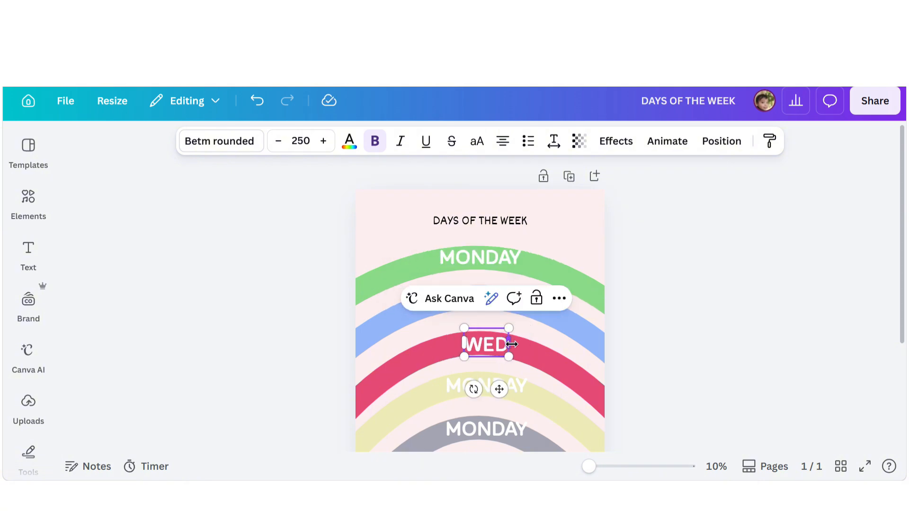
pyautogui.write('NESDAY')
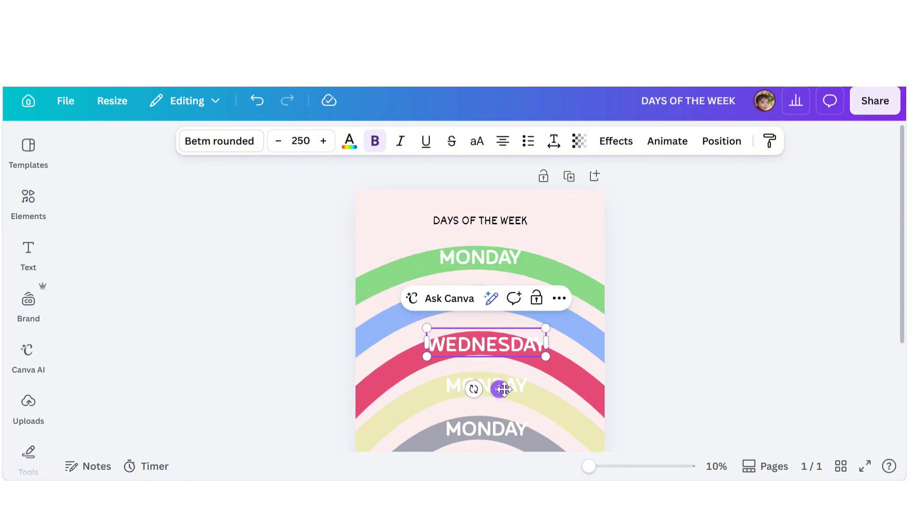
# - Rename the label on the yellow arch to THURSDAY
pyautogui.click(595, 363)
pyautogui.scroll(-2, 595, 363)
pyautogui.doubleClick(492, 316)
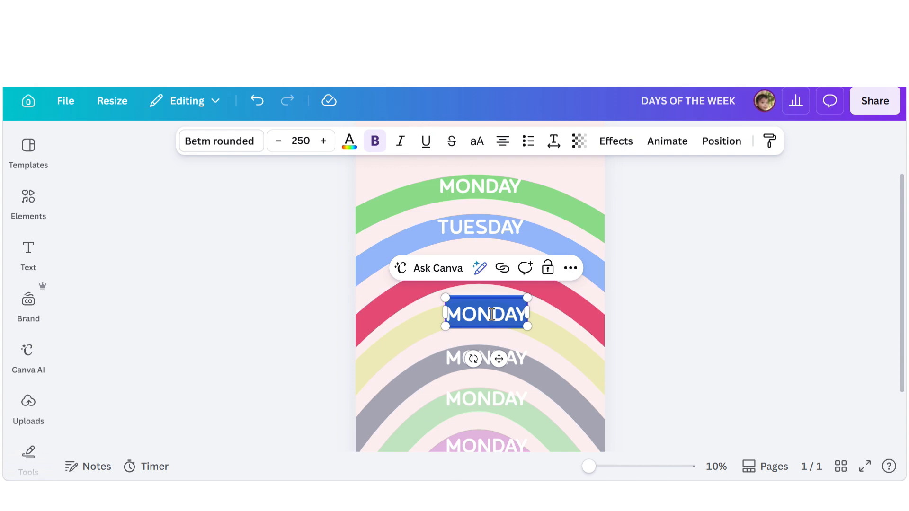
pyautogui.write('THURDSDAY')
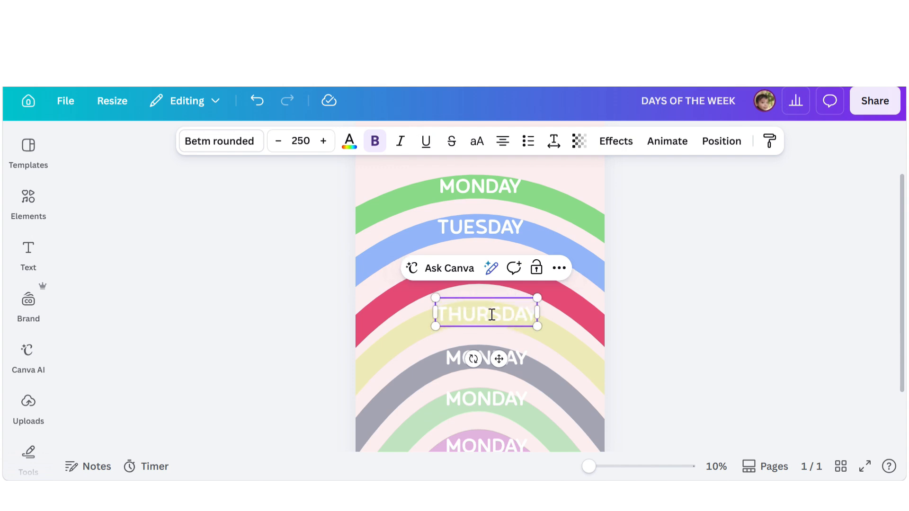
# - Rename the grey and light-green arch labels to FRIDAY and SATURDAY
pyautogui.doubleClick(521, 359)
pyautogui.write('FRIDAY')
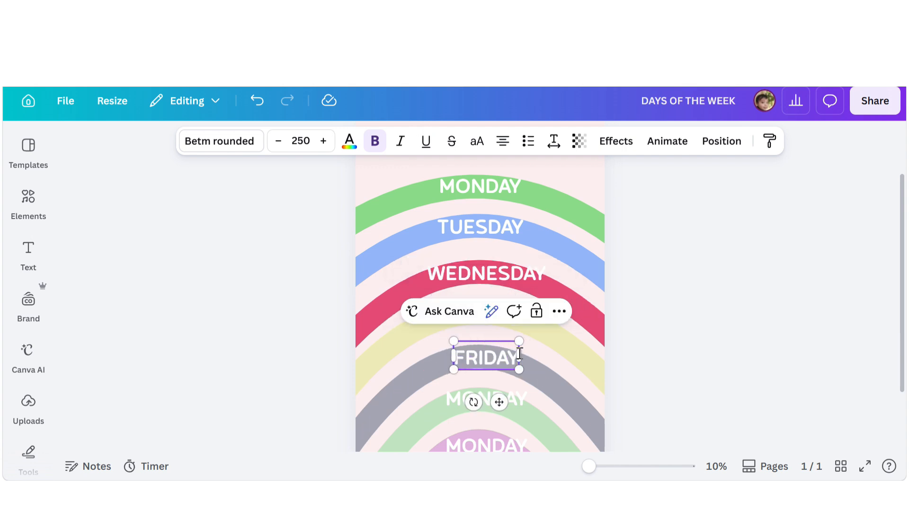
pyautogui.doubleClick(496, 400)
pyautogui.write('SATURDAY')
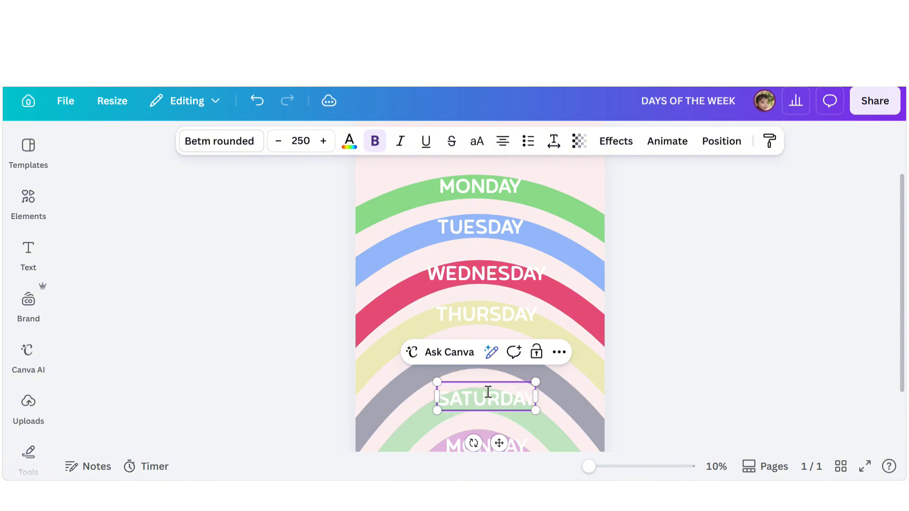
# - Rename the label on the purple arch to SUNDAY
pyautogui.scroll(-2, 487, 392)
pyautogui.doubleClick(510, 379)
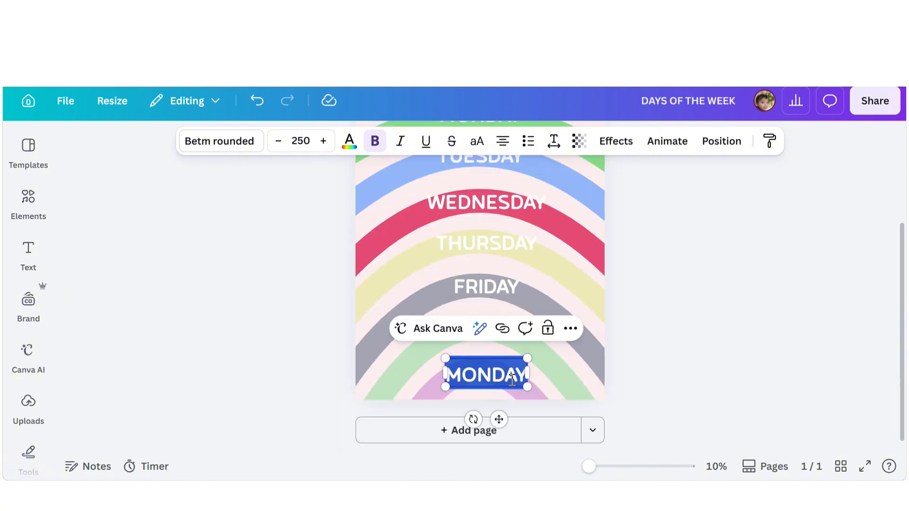
pyautogui.write('SUNDAY')
pyautogui.click(643, 331)
# - Darken the yellow arch's stroke color to the custom shade #DBD888
pyautogui.scroll(2, 549, 321)
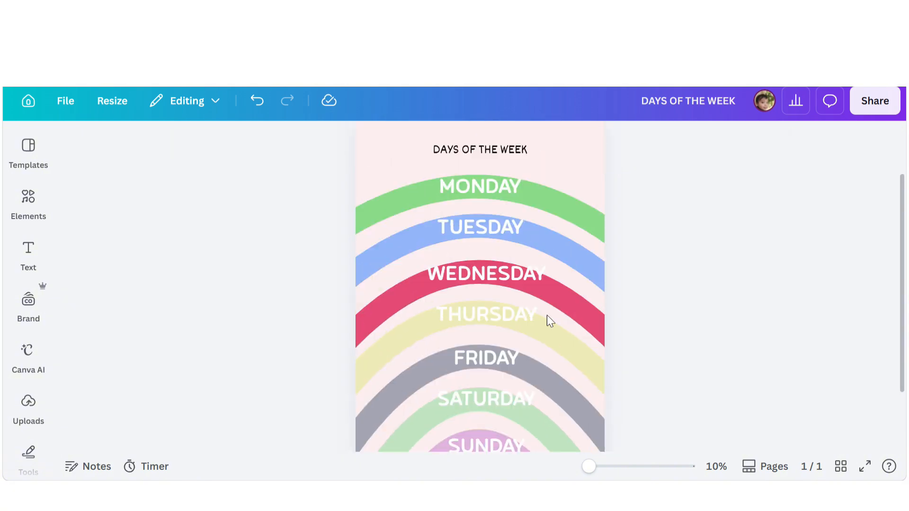
pyautogui.click(591, 368)
pyautogui.click(377, 141)
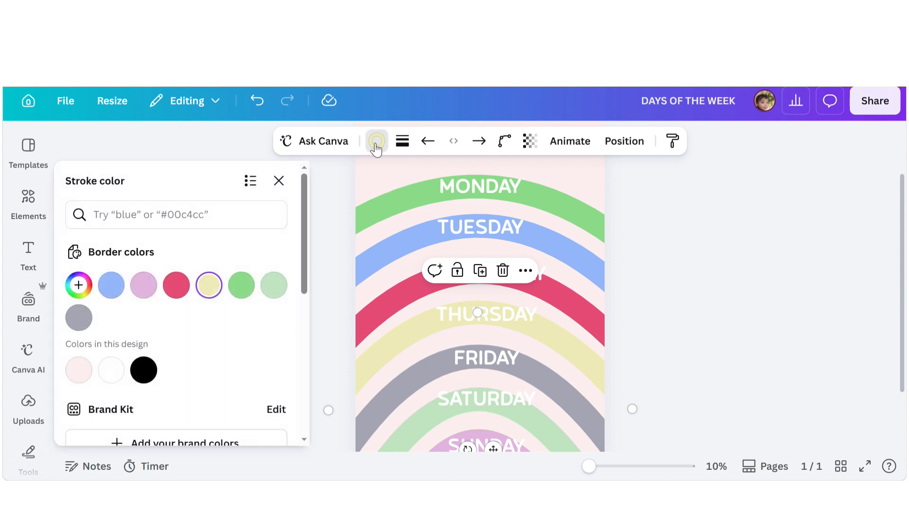
pyautogui.click(79, 284)
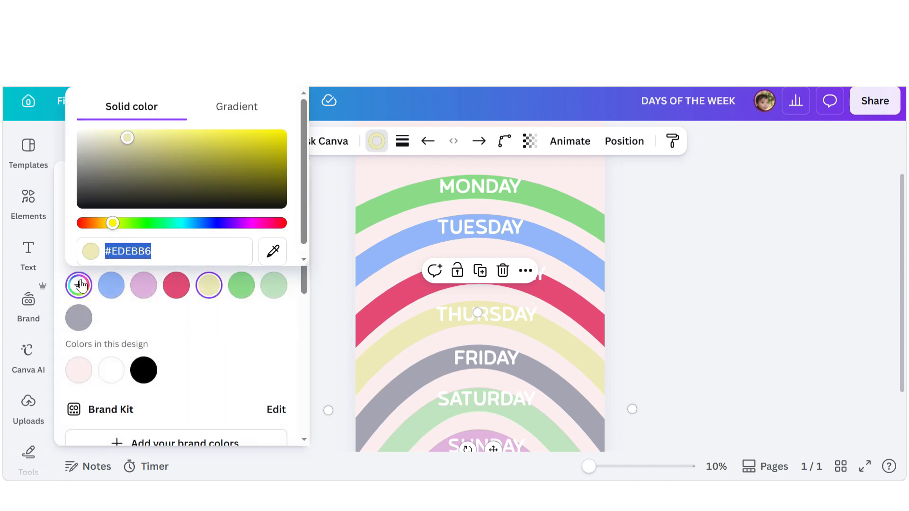
pyautogui.click(153, 138)
pyautogui.click(186, 140)
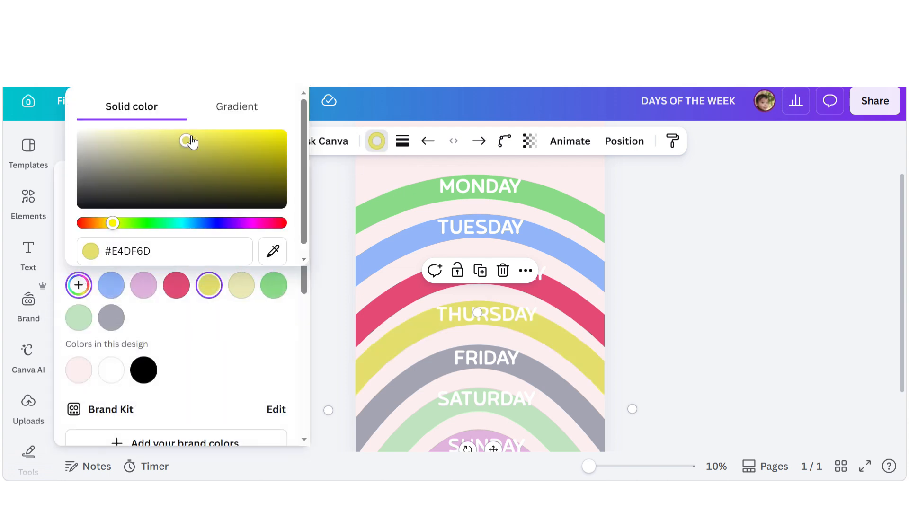
pyautogui.click(172, 138)
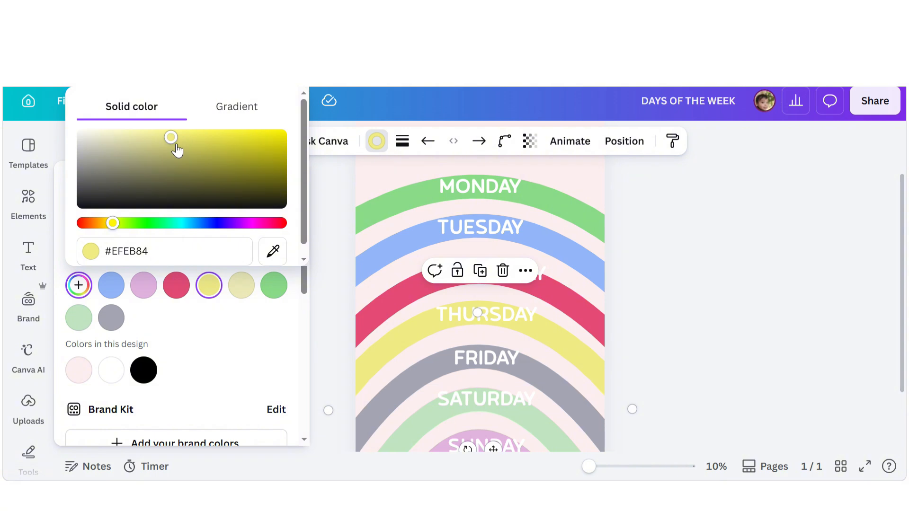
pyautogui.moveTo(167, 138); pyautogui.dragTo(157, 142)
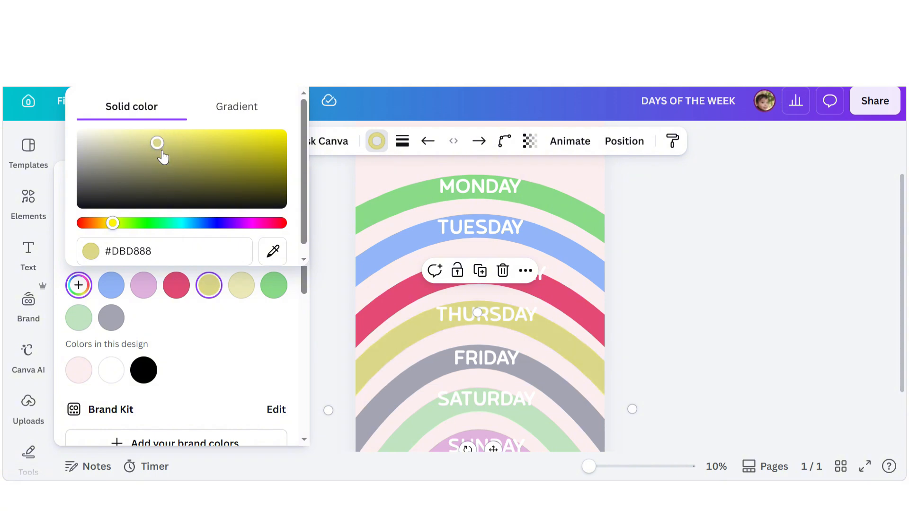
pyautogui.scroll(-2, 397, 332)
pyautogui.scroll(3, 476, 325)
pyautogui.click(646, 271)
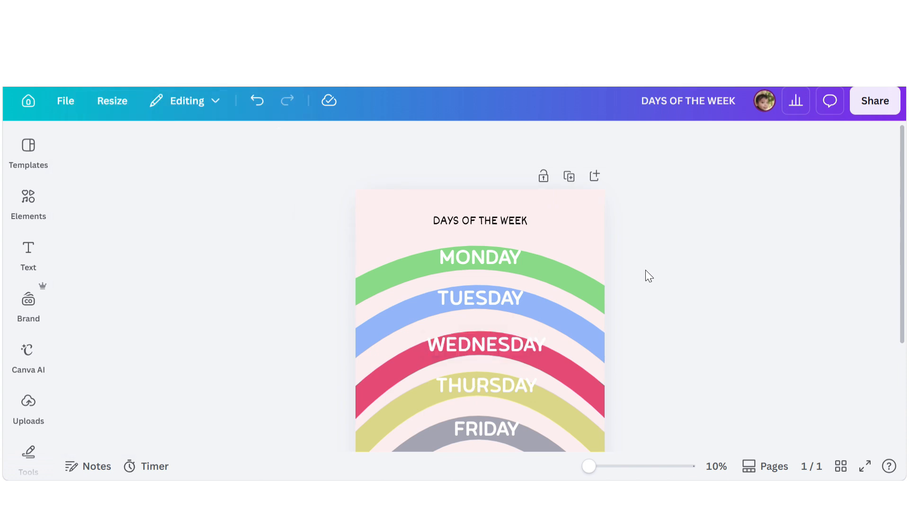
# - Select all seven day labels and apply the Curve text effect to them
pyautogui.scroll(-1, 646, 270)
pyautogui.scroll(1, 487, 269)
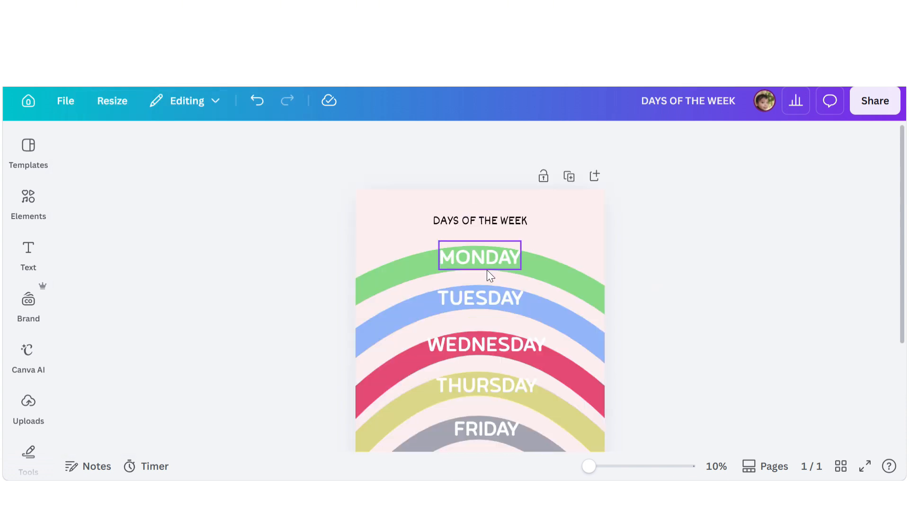
pyautogui.click(487, 268)
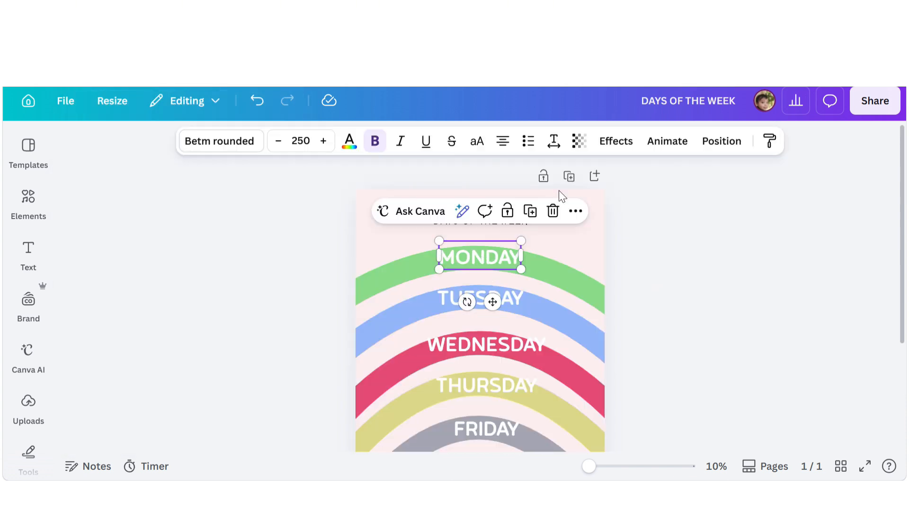
pyautogui.keyDown('shift'); pyautogui.click(513, 302); pyautogui.keyUp('shift')
pyautogui.keyDown('shift'); pyautogui.click(508, 342); pyautogui.keyUp('shift')
pyautogui.keyDown('shift'); pyautogui.click(501, 382); pyautogui.keyUp('shift')
pyautogui.scroll(-1, 504, 374)
pyautogui.keyDown('shift'); pyautogui.click(506, 358); pyautogui.keyUp('shift')
pyautogui.keyDown('shift'); pyautogui.click(504, 397); pyautogui.keyUp('shift')
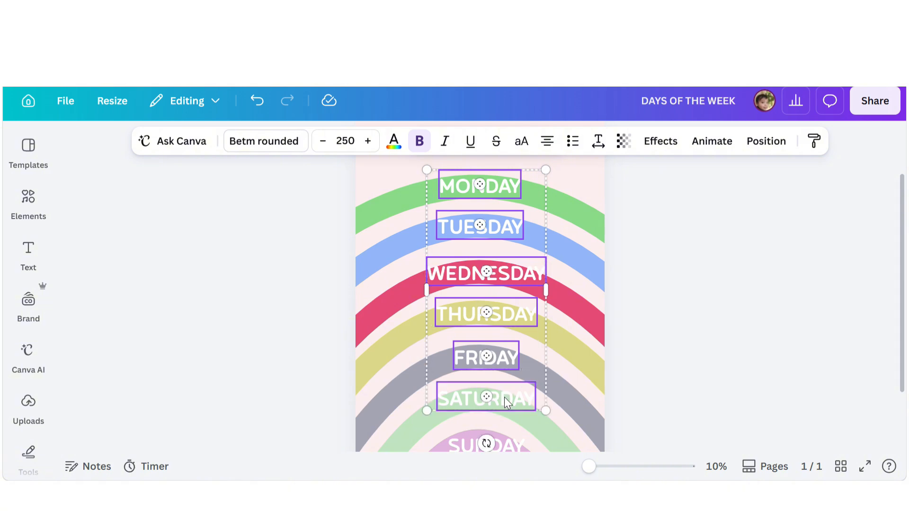
pyautogui.scroll(-1, 504, 397)
pyautogui.scroll(2, 508, 371)
pyautogui.click(660, 141)
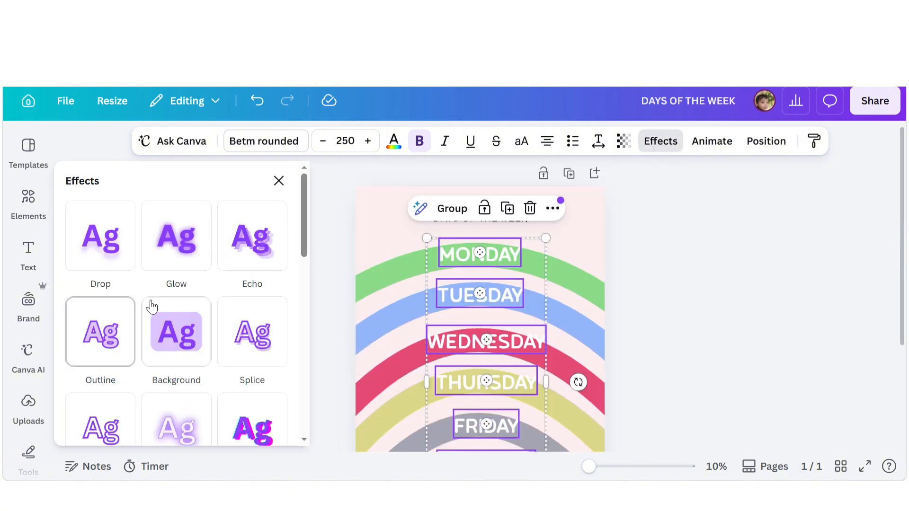
pyautogui.scroll(-5, 151, 305)
pyautogui.click(93, 280)
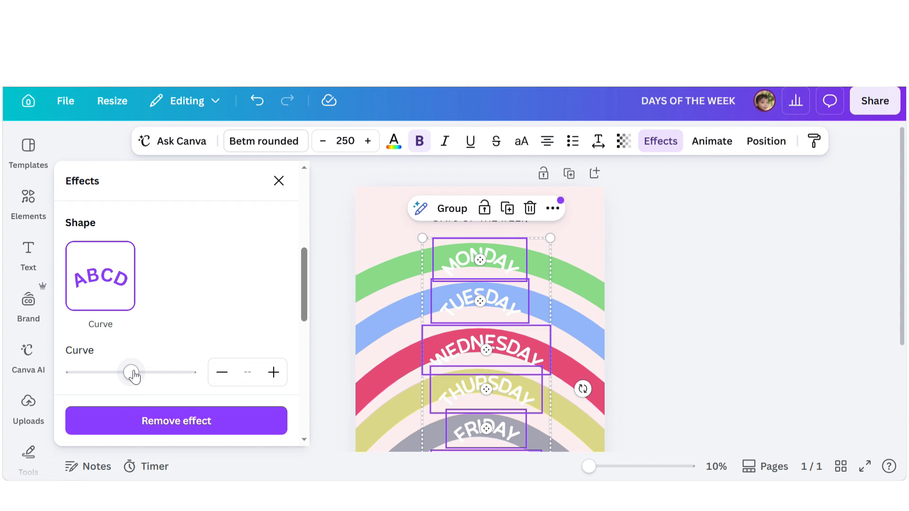
# - Reduce the curve of the MONDAY label to 23
pyautogui.scroll(-2, 541, 363)
pyautogui.scroll(1, 541, 364)
pyautogui.click(650, 294)
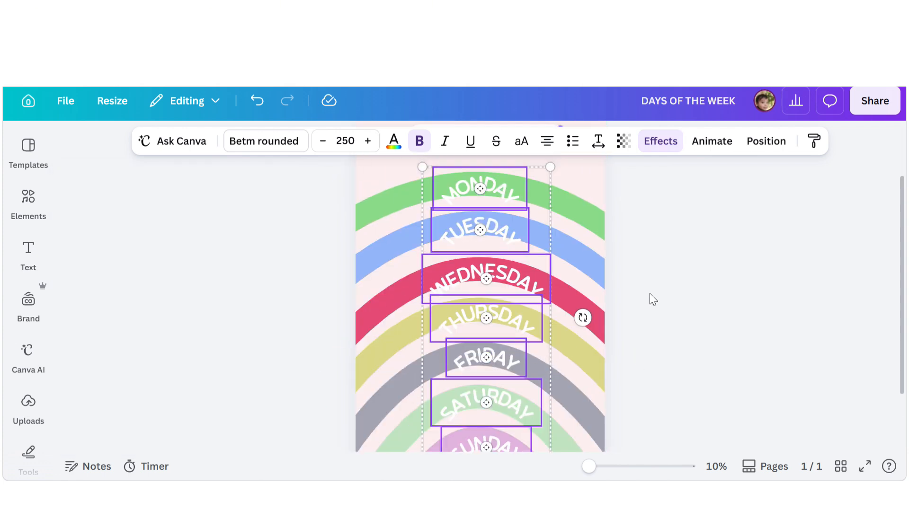
pyautogui.click(649, 294)
pyautogui.click(506, 187)
pyautogui.click(626, 141)
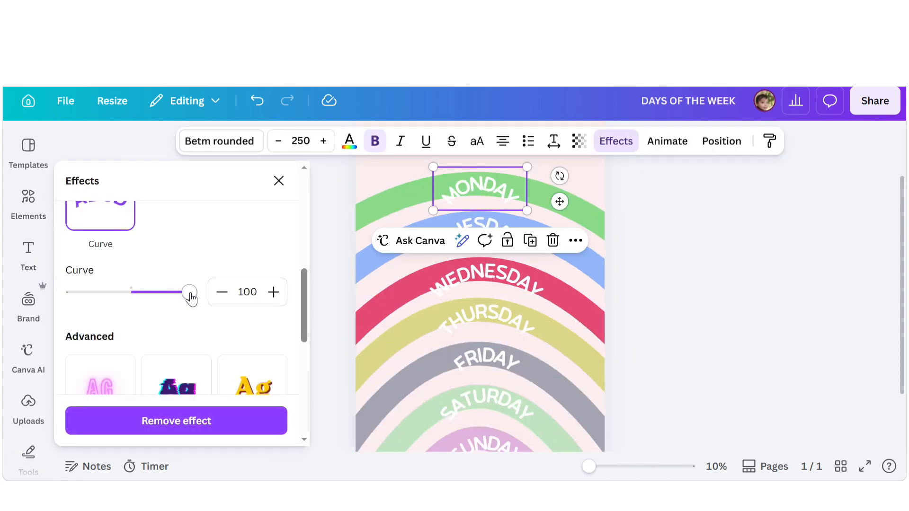
pyautogui.moveTo(190, 294); pyautogui.dragTo(145, 307)
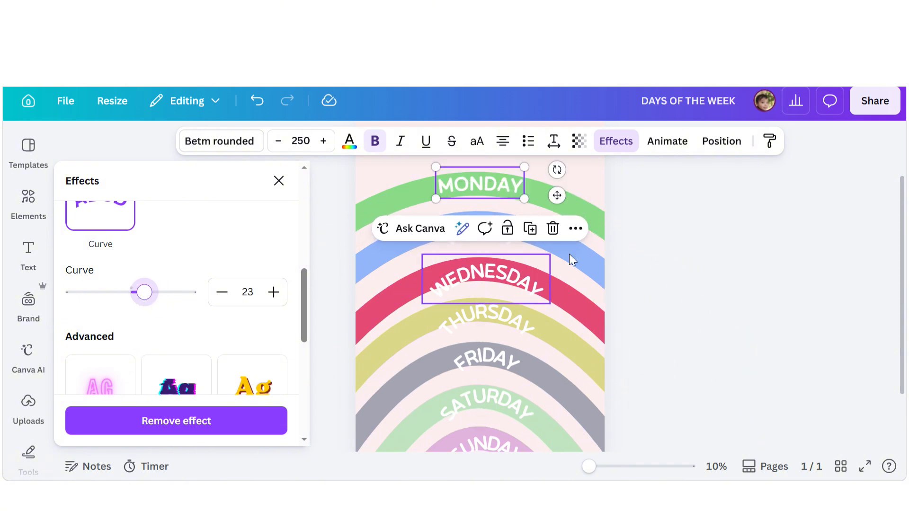
# - Reduce the curve of the TUESDAY label to 26
pyautogui.click(632, 233)
pyautogui.click(631, 234)
pyautogui.click(471, 229)
pyautogui.click(610, 147)
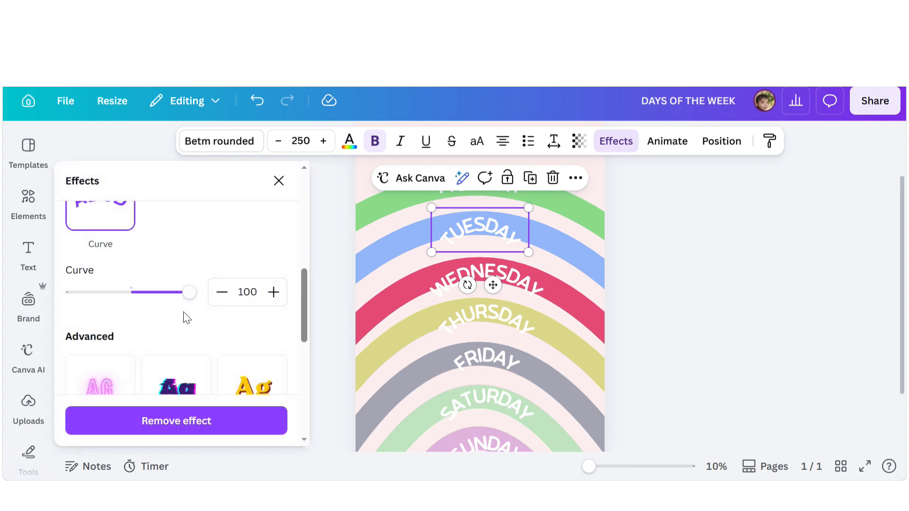
pyautogui.moveTo(189, 292); pyautogui.dragTo(147, 316)
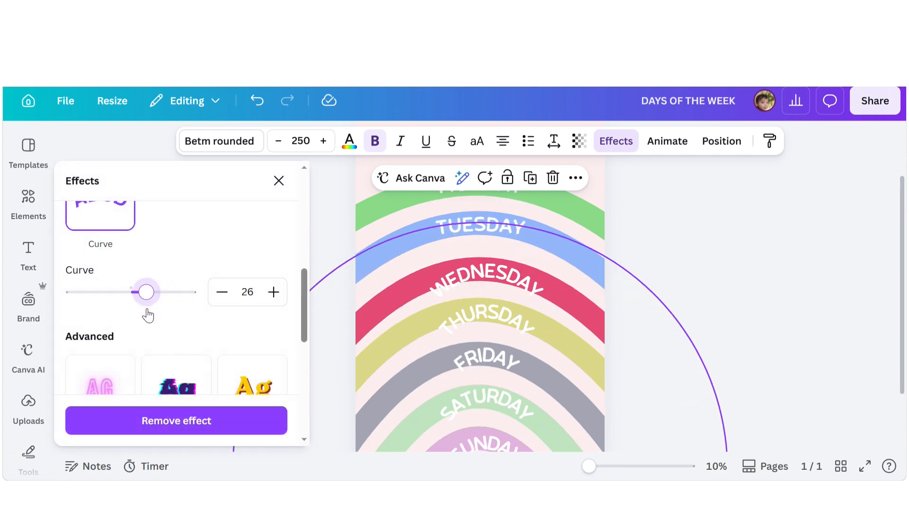
# - Lessen the WEDNESDAY label's curve to 37 and flatten the THURSDAY label's curve as well
pyautogui.click(535, 288)
pyautogui.moveTo(188, 292); pyautogui.dragTo(152, 314)
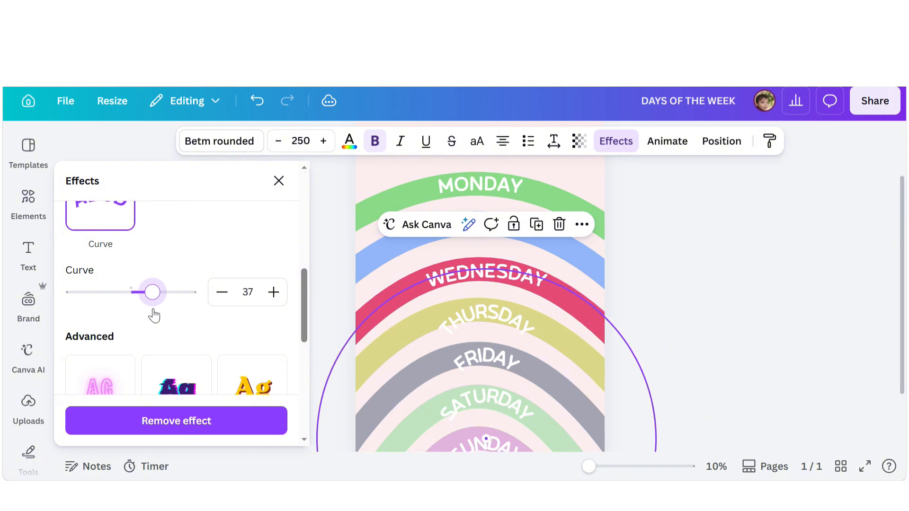
pyautogui.moveTo(480, 324); pyautogui.dragTo(473, 330)
pyautogui.click(520, 311)
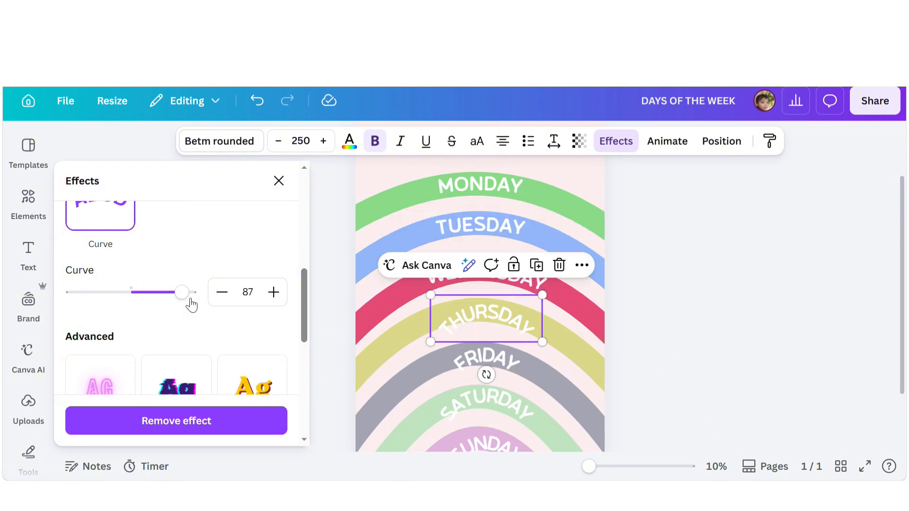
pyautogui.moveTo(191, 303); pyautogui.dragTo(155, 319)
# - Reduce the curve of the FRIDAY label to 70
pyautogui.moveTo(470, 361)
pyautogui.mouseDown()
pyautogui.moveTo(470, 370)
pyautogui.moveTo(470, 362)
pyautogui.mouseUp()
pyautogui.click(473, 359)
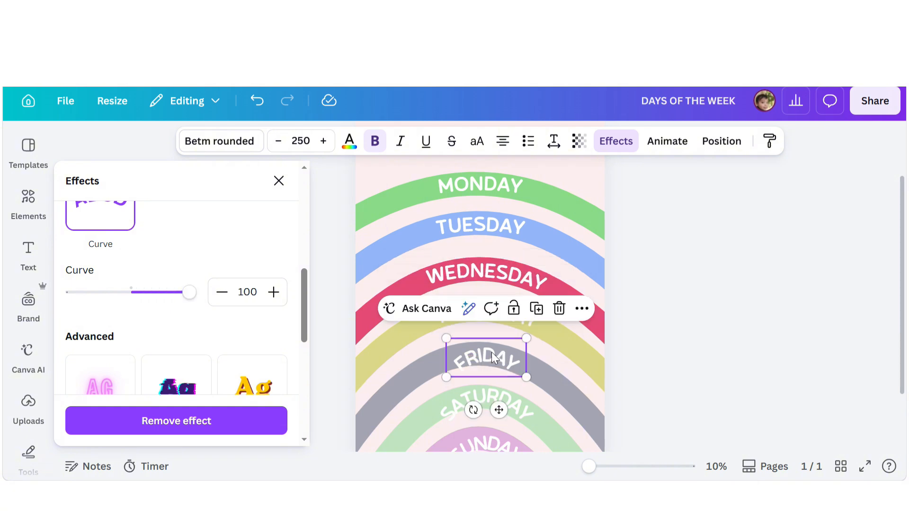
pyautogui.moveTo(188, 292); pyautogui.dragTo(173, 314)
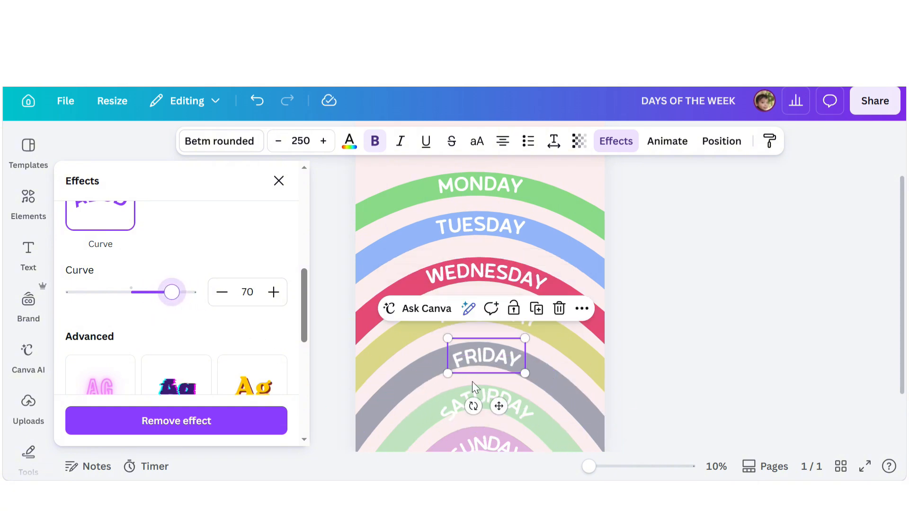
# - Reduce the curve of the SATURDAY label to 65
pyautogui.moveTo(473, 399); pyautogui.dragTo(471, 408)
pyautogui.click(510, 404)
pyautogui.moveTo(190, 302)
pyautogui.mouseDown()
pyautogui.moveTo(174, 306)
pyautogui.moveTo(180, 310)
pyautogui.mouseUp()
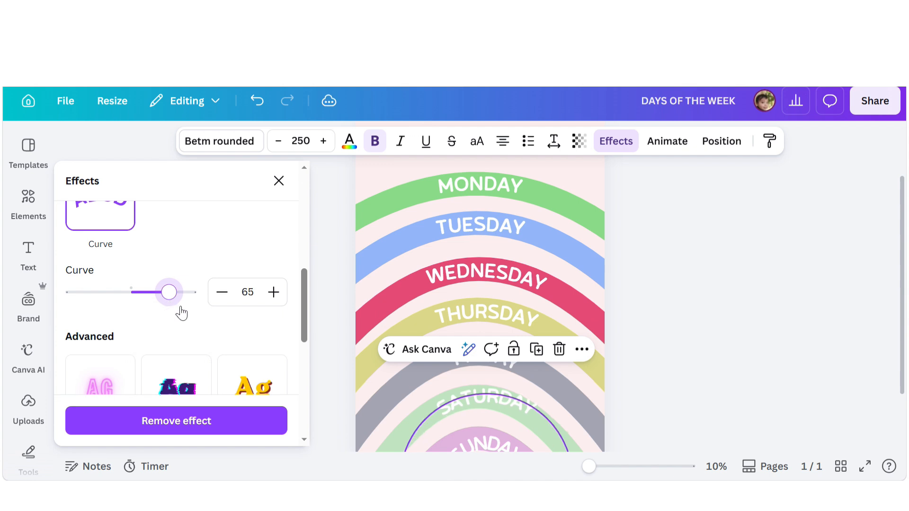
# - Reduce the curve of the SUNDAY label to 71
pyautogui.moveTo(574, 403); pyautogui.dragTo(571, 398)
pyautogui.scroll(-2, 463, 440)
pyautogui.click(491, 376)
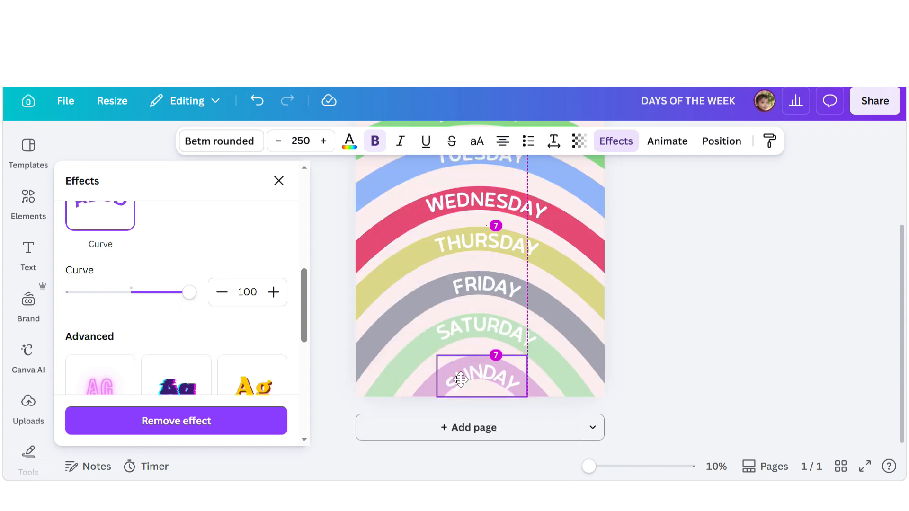
pyautogui.moveTo(189, 298)
pyautogui.mouseDown()
pyautogui.moveTo(177, 311)
pyautogui.moveTo(172, 303)
pyautogui.mouseUp()
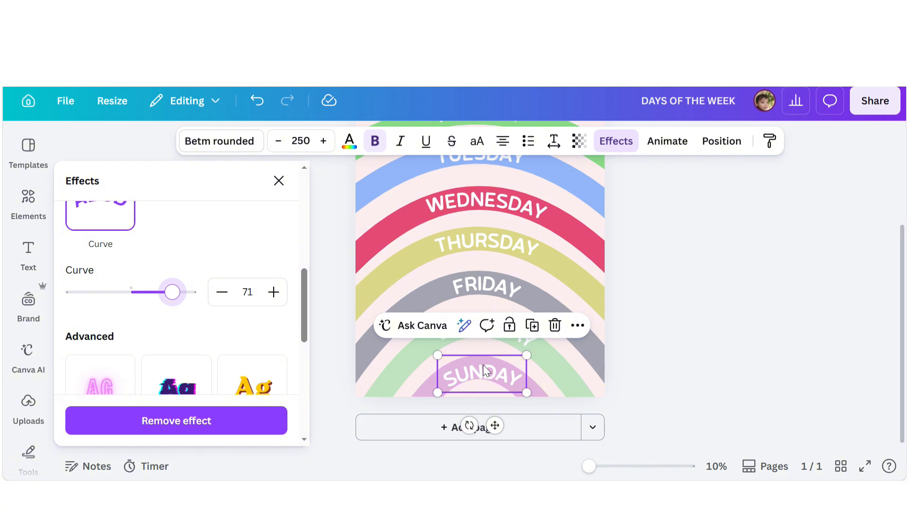
# - Nudge the SUNDAY label onto its arch and fine-tune its curve again
pyautogui.moveTo(479, 365); pyautogui.dragTo(477, 362)
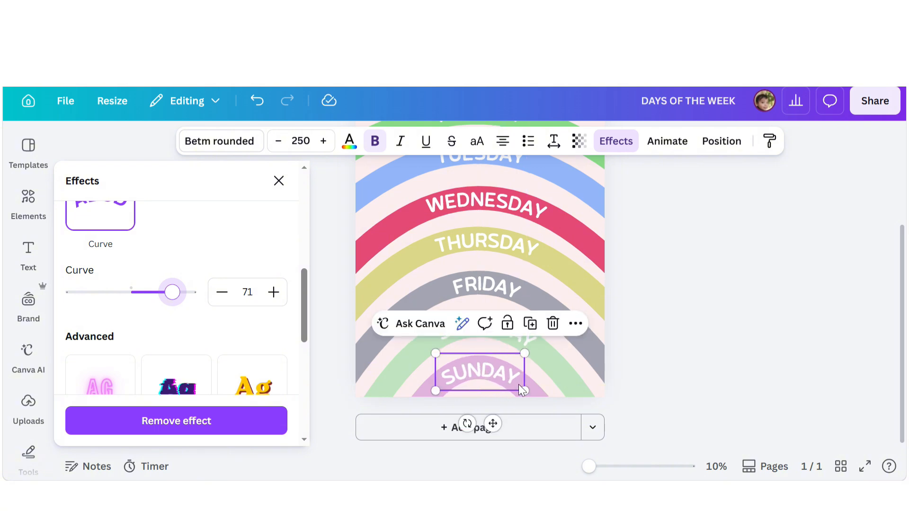
pyautogui.click(657, 348)
pyautogui.click(608, 152)
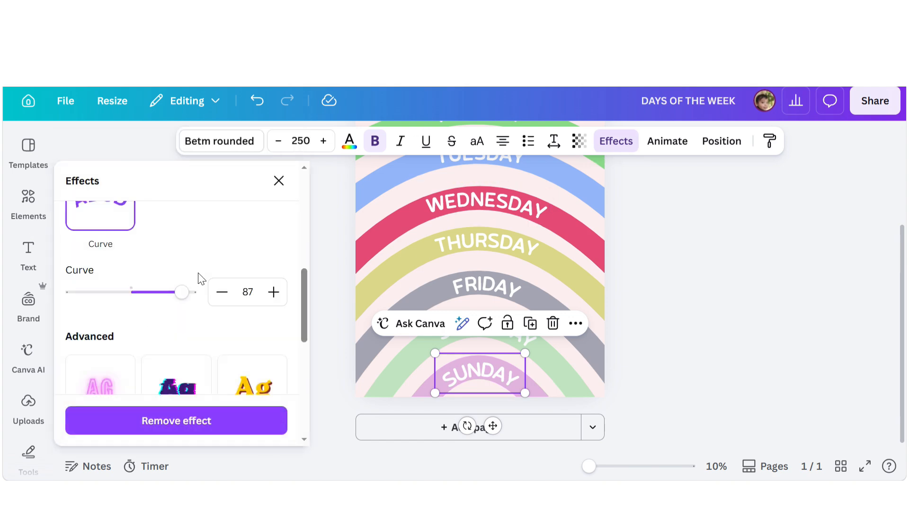
pyautogui.moveTo(186, 291); pyautogui.dragTo(173, 293)
# - Review the whole poster with the adjusted day labels
pyautogui.click(681, 306)
pyautogui.scroll(3, 680, 300)
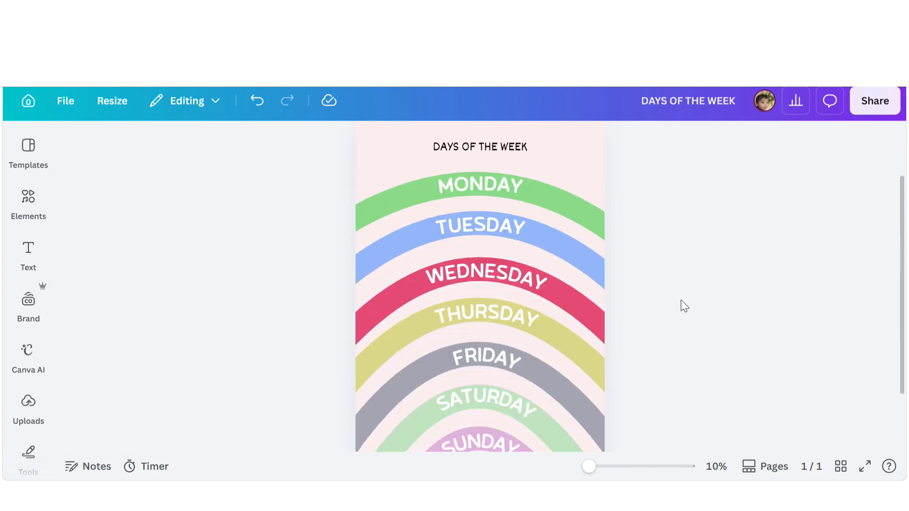
pyautogui.scroll(-3, 679, 294)
pyautogui.scroll(3, 680, 282)
pyautogui.scroll(-3, 546, 280)
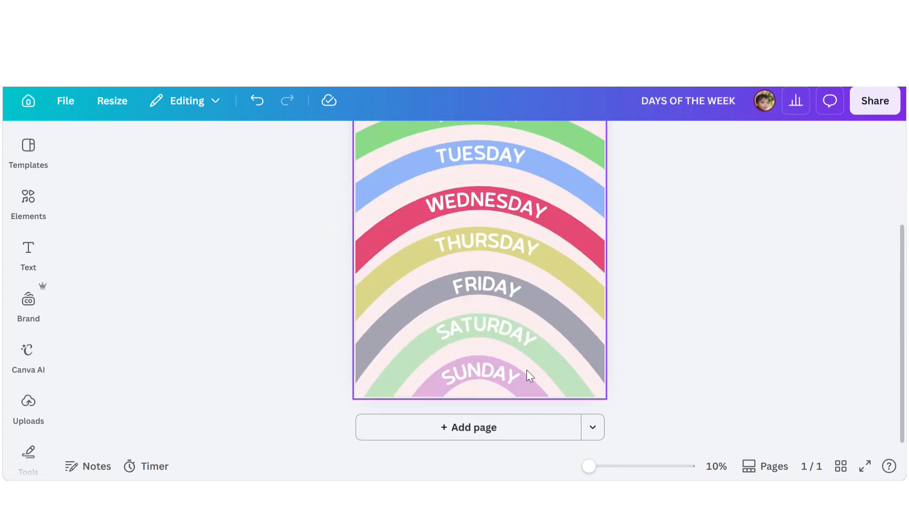
pyautogui.scroll(5, 527, 370)
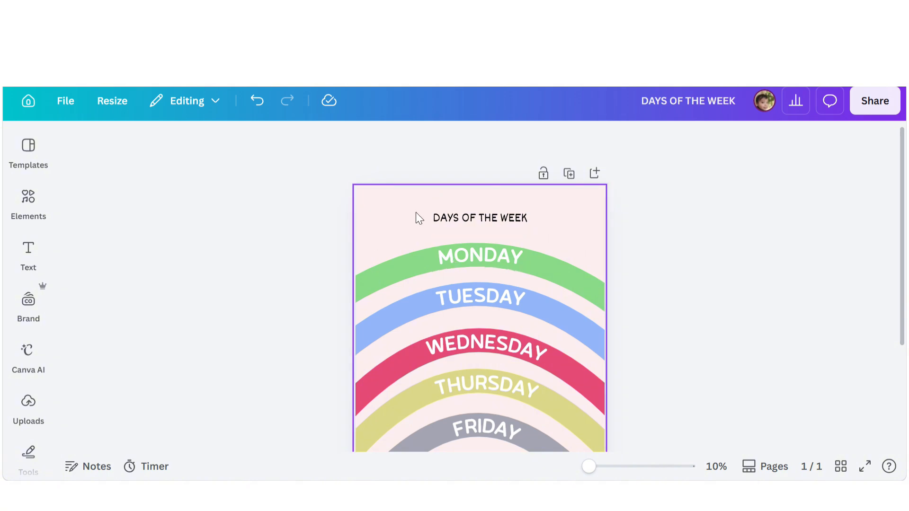
# - Change the color of the DAYS OF THE WEEK title text
pyautogui.click(484, 209)
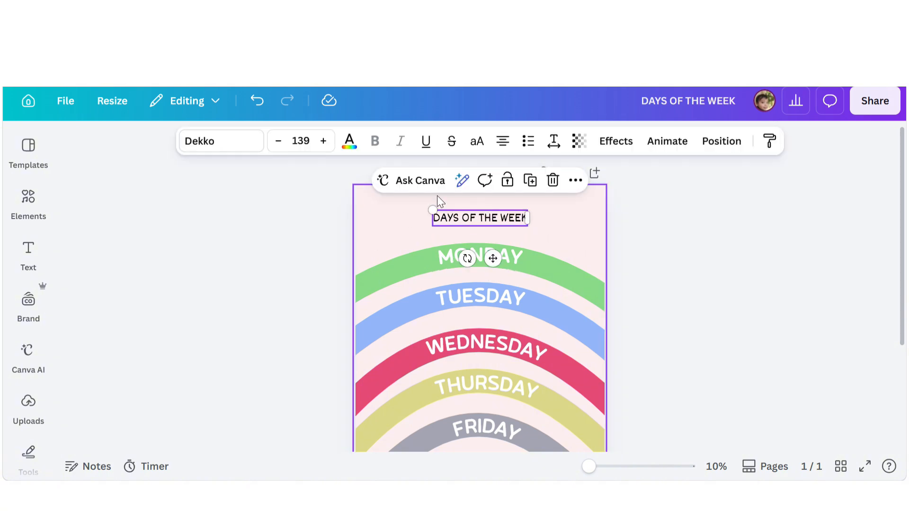
pyautogui.click(349, 140)
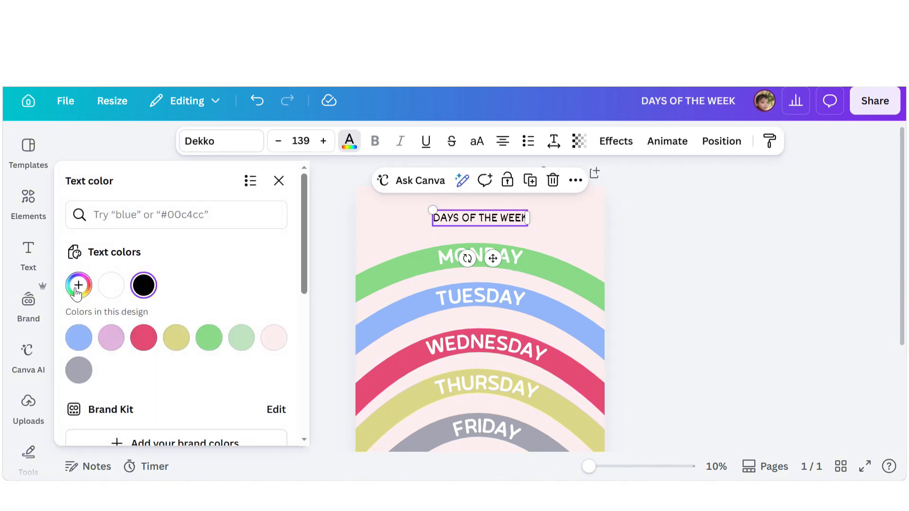
pyautogui.click(147, 289)
pyautogui.moveTo(94, 200); pyautogui.dragTo(116, 180)
pyautogui.click(669, 242)
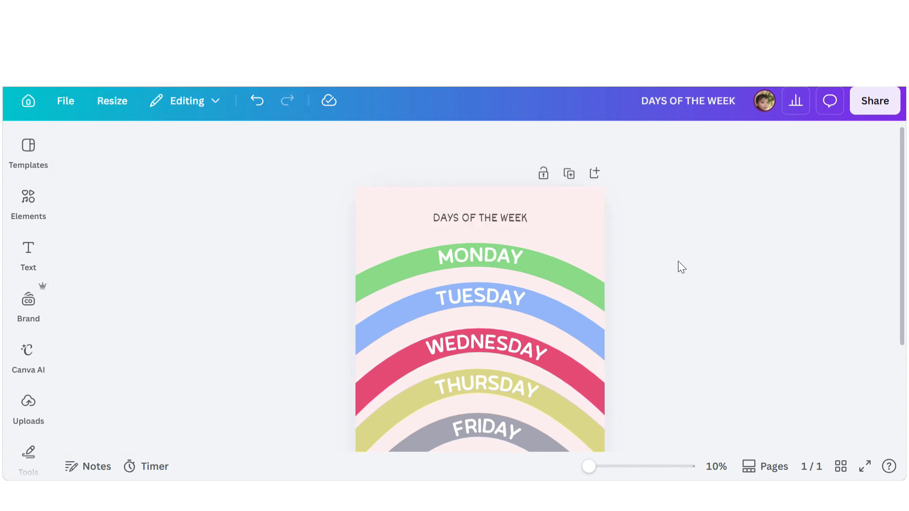
pyautogui.scroll(-3, 677, 262)
pyautogui.scroll(2, 681, 258)
pyautogui.scroll(2, 680, 258)
pyautogui.scroll(-3, 680, 258)
pyautogui.scroll(3, 681, 257)
pyautogui.scroll(-3, 681, 258)
pyautogui.scroll(3, 680, 257)
# - Search the elements library for stick and browse the graphic results
pyautogui.click(29, 198)
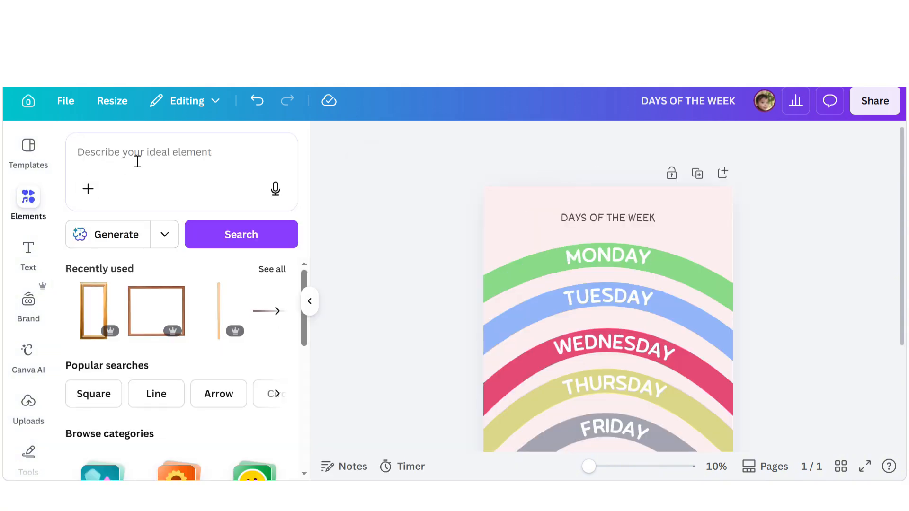
pyautogui.click(139, 161)
pyautogui.write('stick')
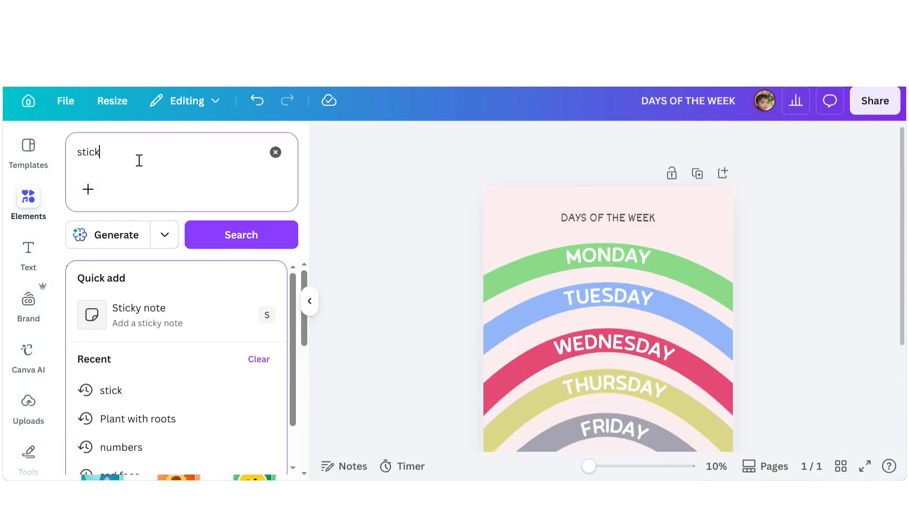
pyautogui.press('Return')
pyautogui.click(273, 312)
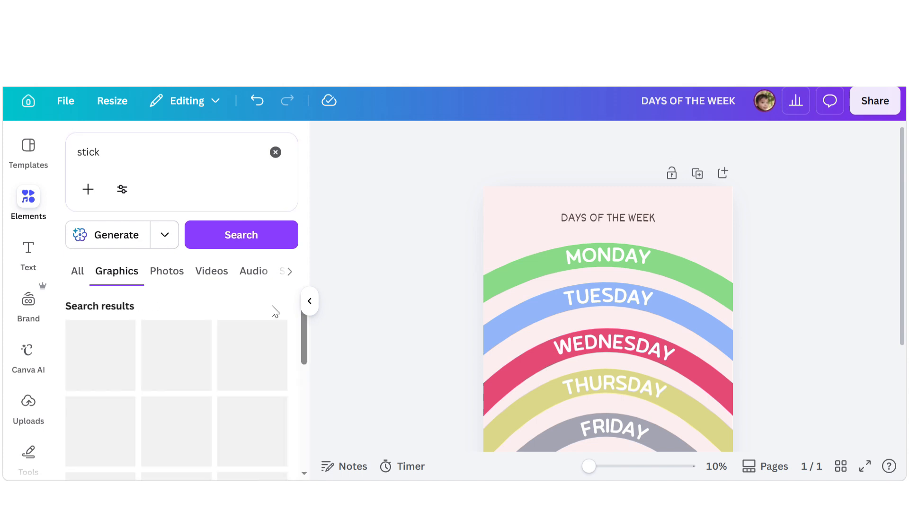
pyautogui.scroll(-5, 240, 320)
pyautogui.scroll(-10, 248, 362)
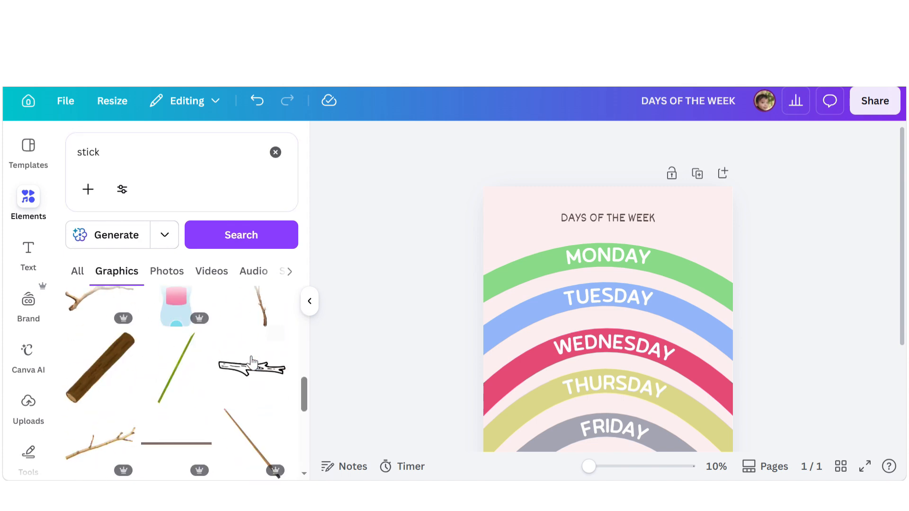
pyautogui.scroll(-3, 253, 363)
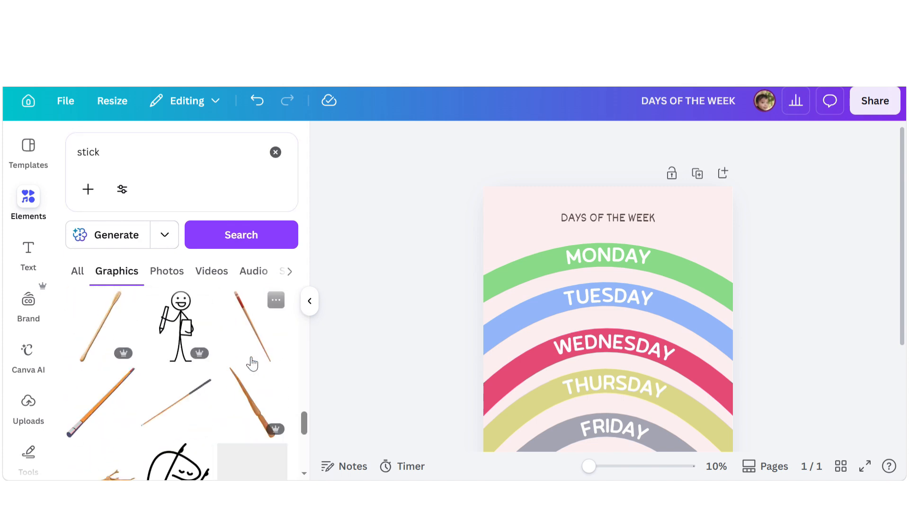
pyautogui.scroll(8, 253, 363)
pyautogui.scroll(2, 252, 363)
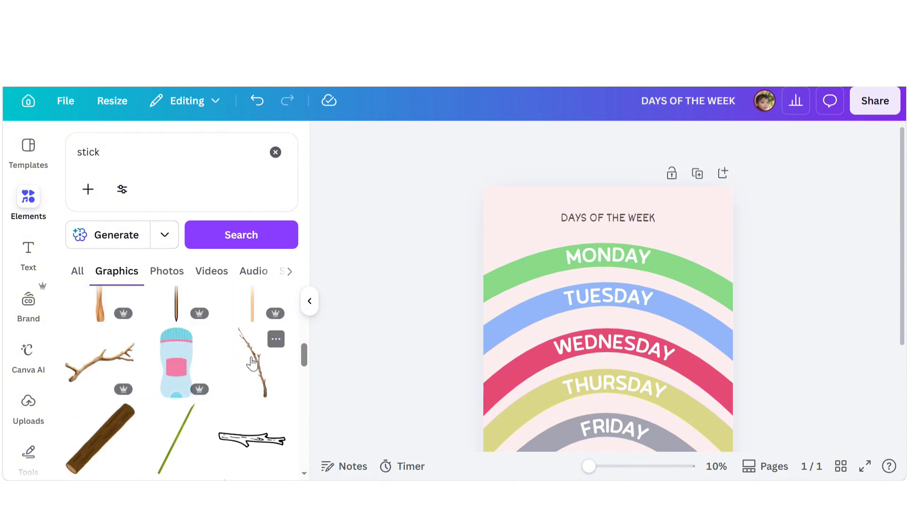
# - Add a thin wooden stick graphic and stretch it along the poster's left edge
pyautogui.click(253, 305)
pyautogui.scroll(-3, 579, 339)
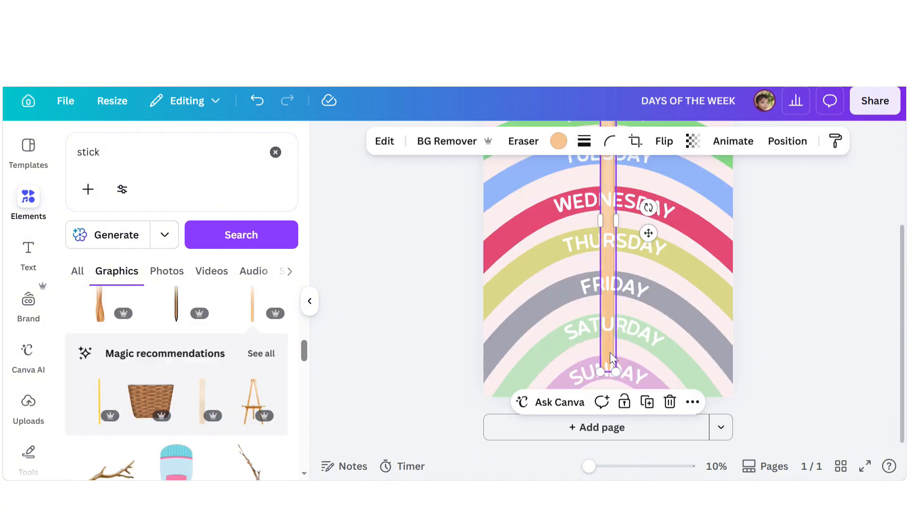
pyautogui.moveTo(610, 352); pyautogui.dragTo(484, 384)
pyautogui.scroll(3, 484, 384)
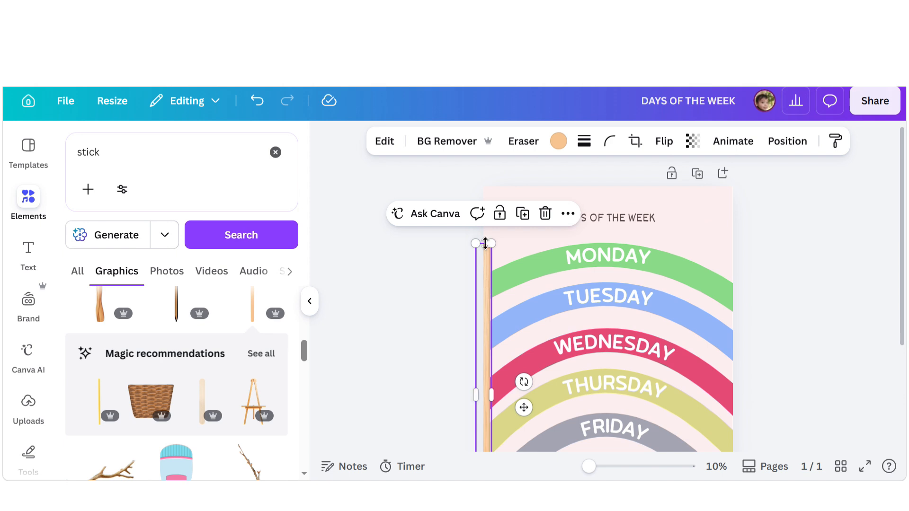
pyautogui.moveTo(485, 243); pyautogui.dragTo(481, 192)
pyautogui.scroll(-3, 484, 274)
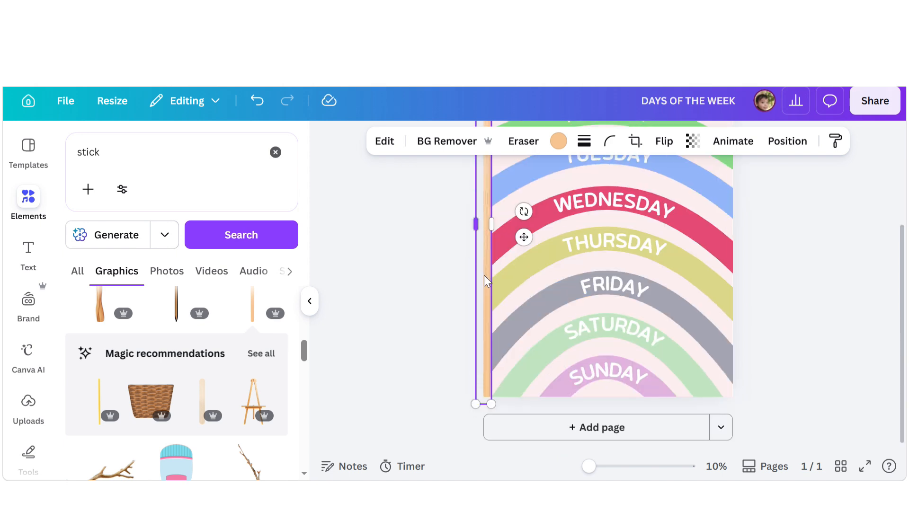
pyautogui.click(464, 311)
pyautogui.click(486, 304)
pyautogui.click(495, 363)
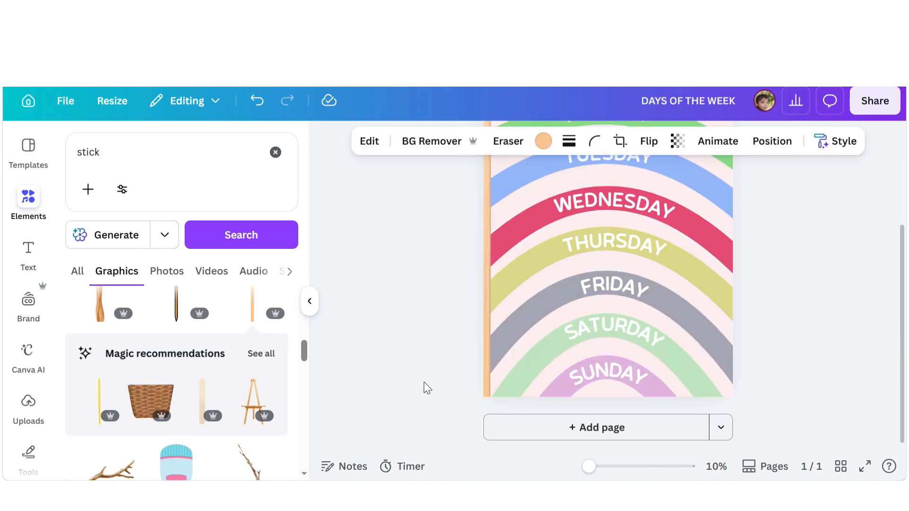
pyautogui.scroll(3, 429, 366)
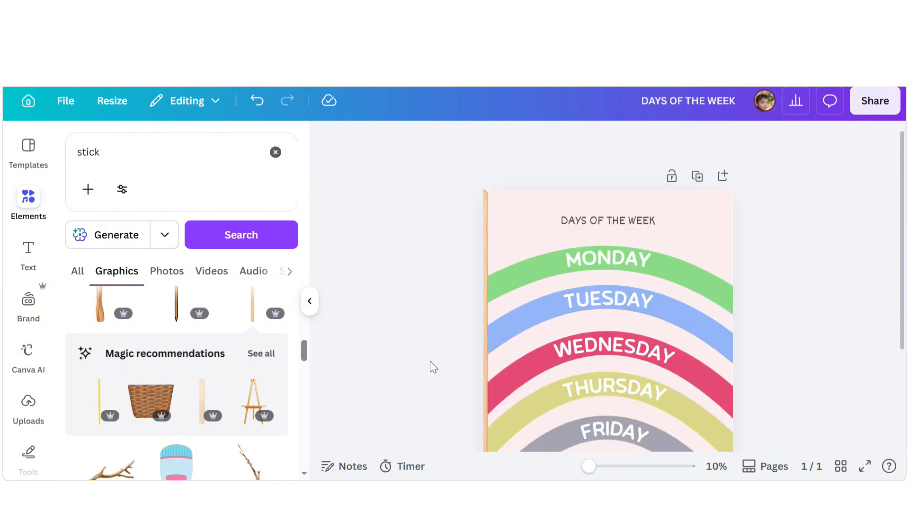
# - Extend the stick to the poster's top and place a copy along the right edge
pyautogui.click(482, 227)
pyautogui.moveTo(480, 189); pyautogui.dragTo(479, 186)
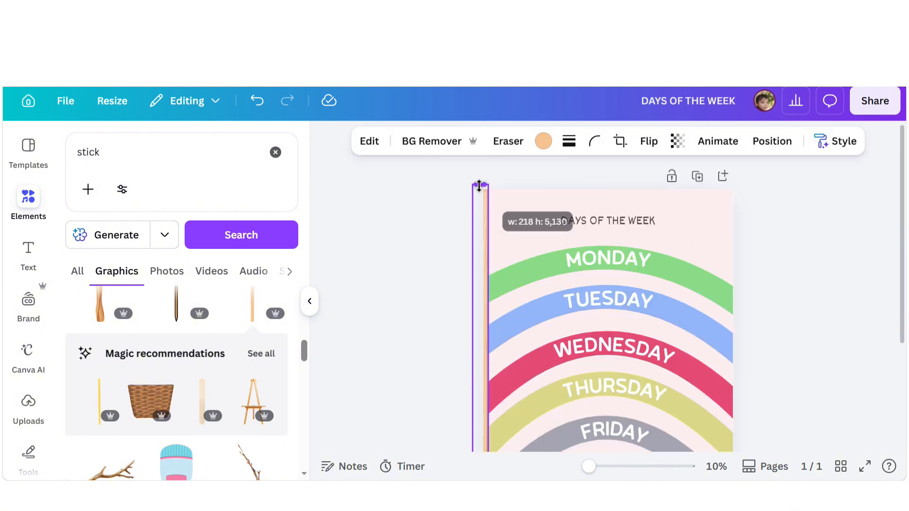
pyautogui.click(441, 247)
pyautogui.click(484, 217)
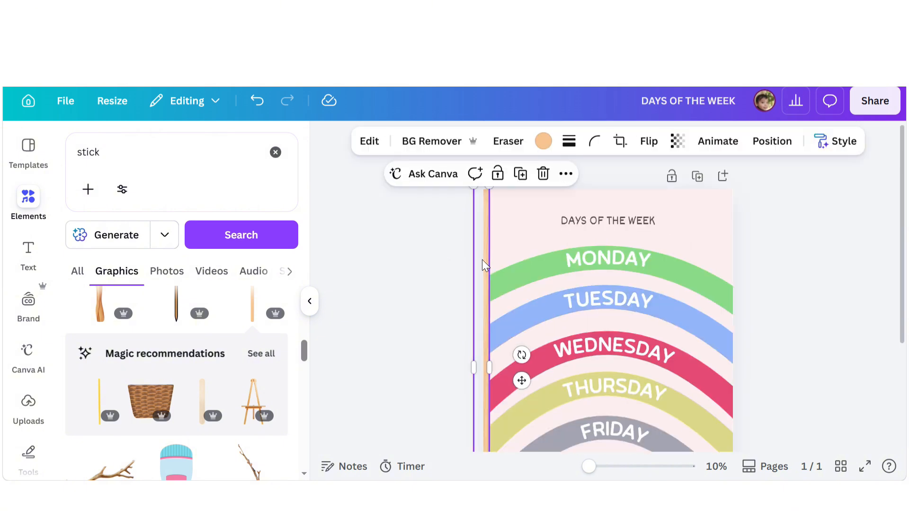
pyautogui.moveTo(483, 263); pyautogui.dragTo(736, 263)
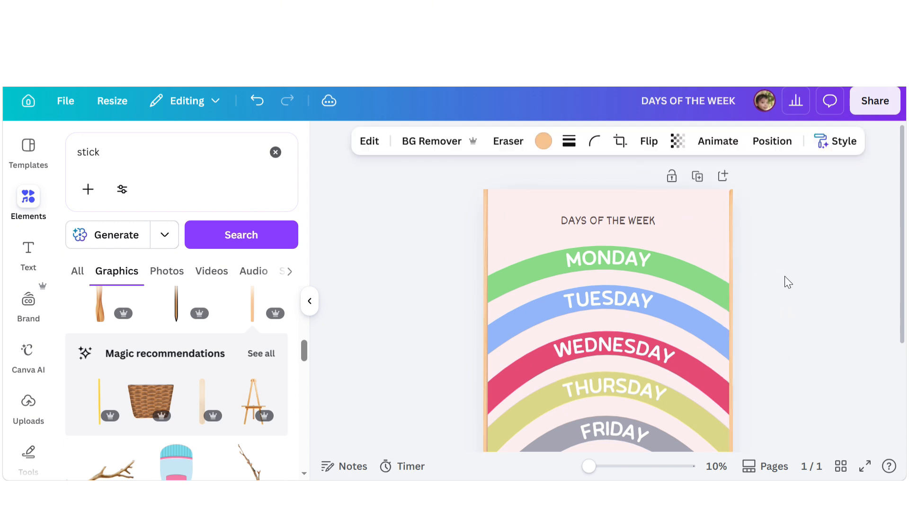
pyautogui.scroll(-3, 786, 282)
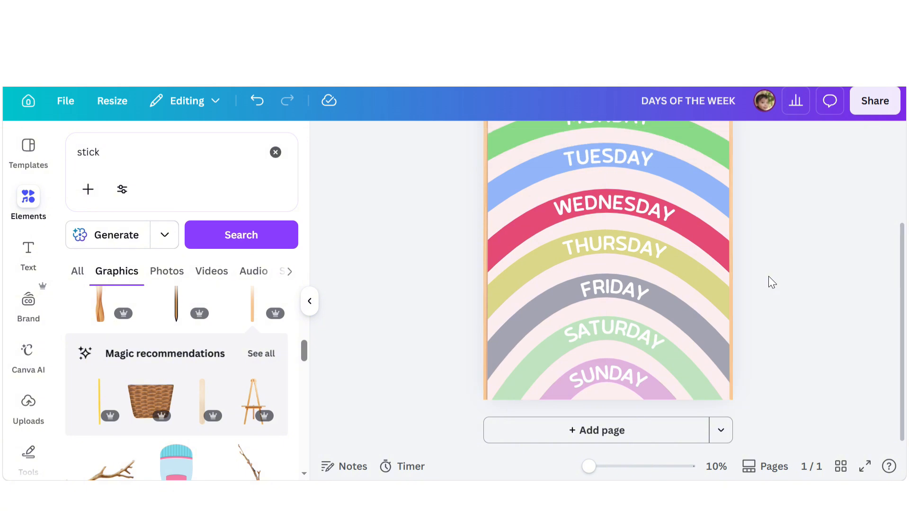
pyautogui.scroll(3, 768, 277)
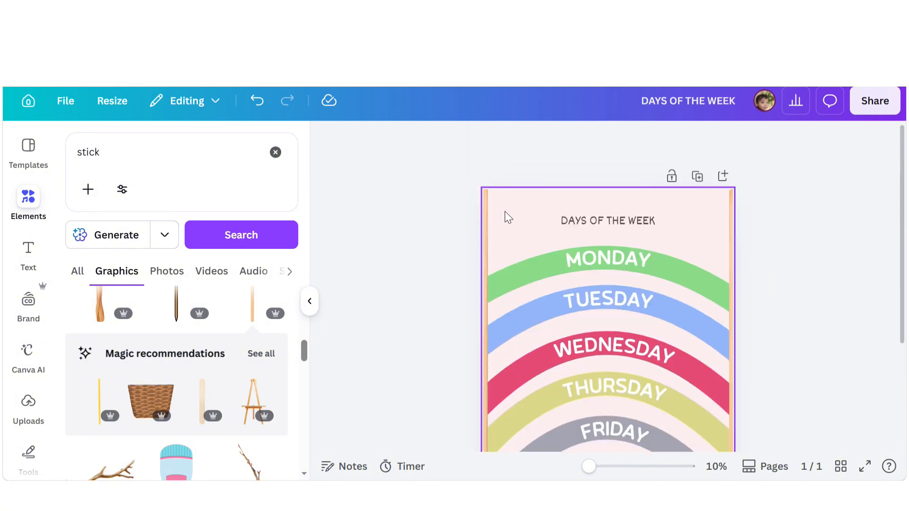
pyautogui.click(488, 209)
pyautogui.keyDown('shift'); pyautogui.click(732, 229); pyautogui.keyUp('shift')
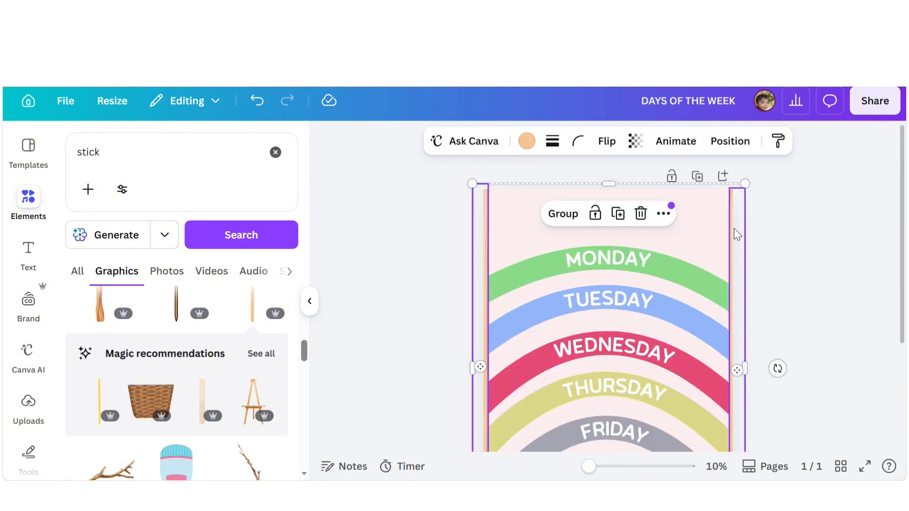
pyautogui.click(563, 214)
pyautogui.moveTo(697, 221); pyautogui.dragTo(700, 219)
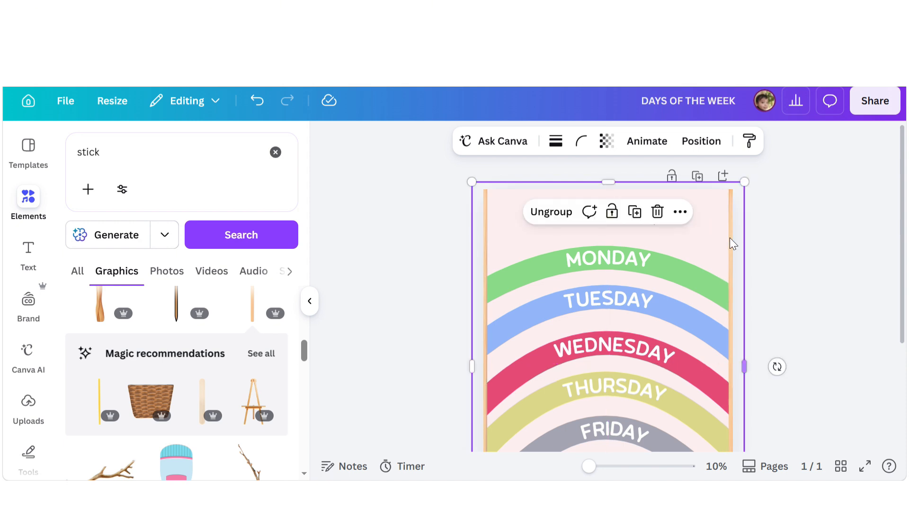
pyautogui.scroll(-3, 717, 247)
pyautogui.moveTo(717, 248); pyautogui.dragTo(719, 246)
pyautogui.scroll(3, 781, 258)
pyautogui.click(613, 225)
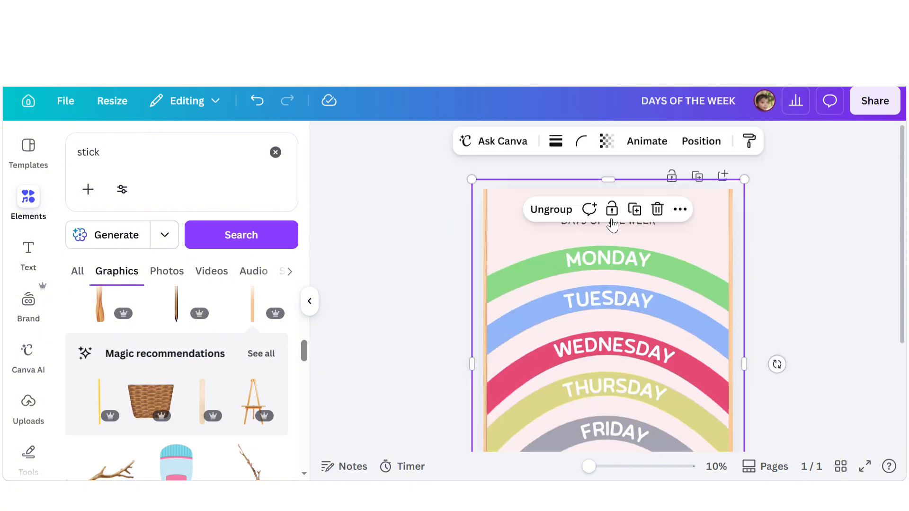
pyautogui.click(551, 209)
# - Rotate a side stick to horizontal and place it along the poster's top edge
pyautogui.click(761, 229)
pyautogui.click(736, 223)
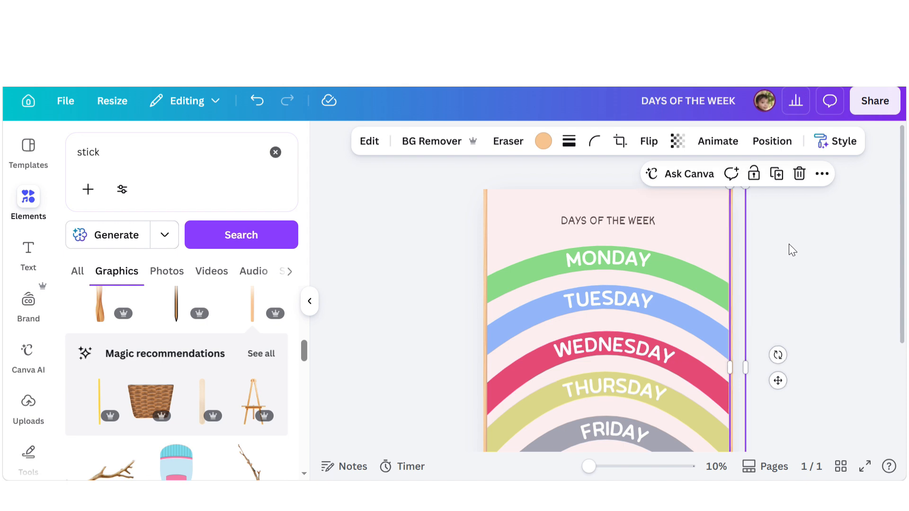
pyautogui.moveTo(739, 264); pyautogui.dragTo(652, 234)
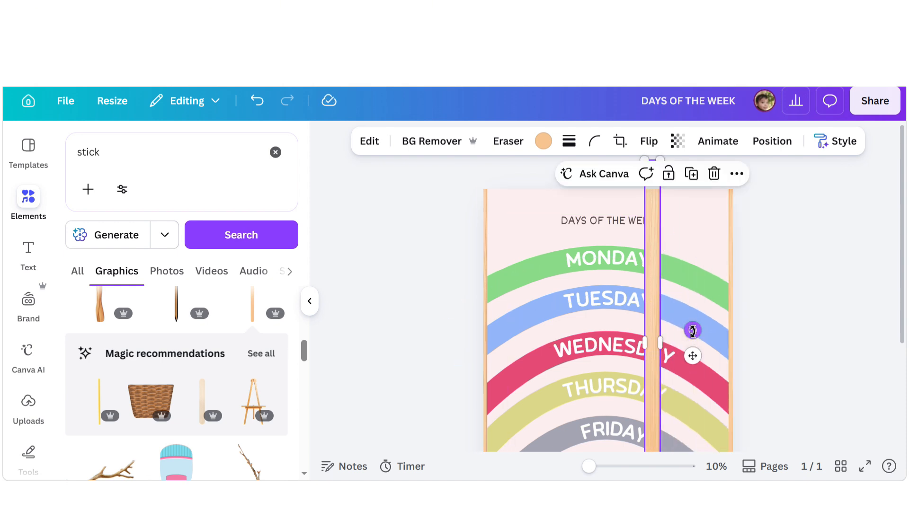
pyautogui.moveTo(693, 330); pyautogui.dragTo(637, 264)
pyautogui.moveTo(618, 342); pyautogui.dragTo(594, 189)
pyautogui.click(824, 246)
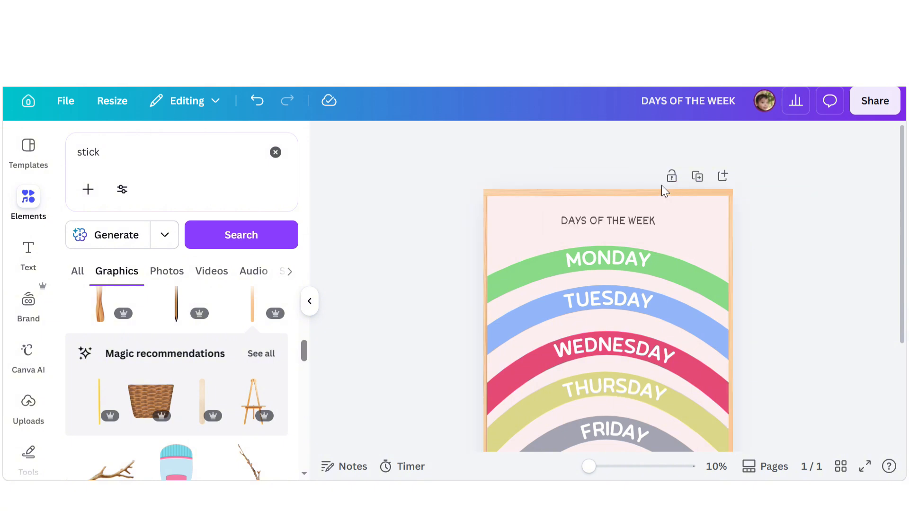
pyautogui.click(626, 193)
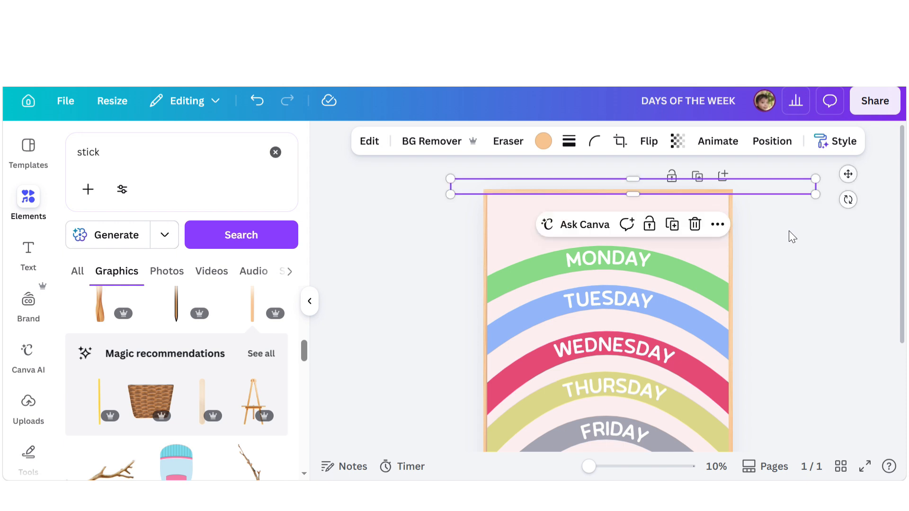
pyautogui.click(789, 231)
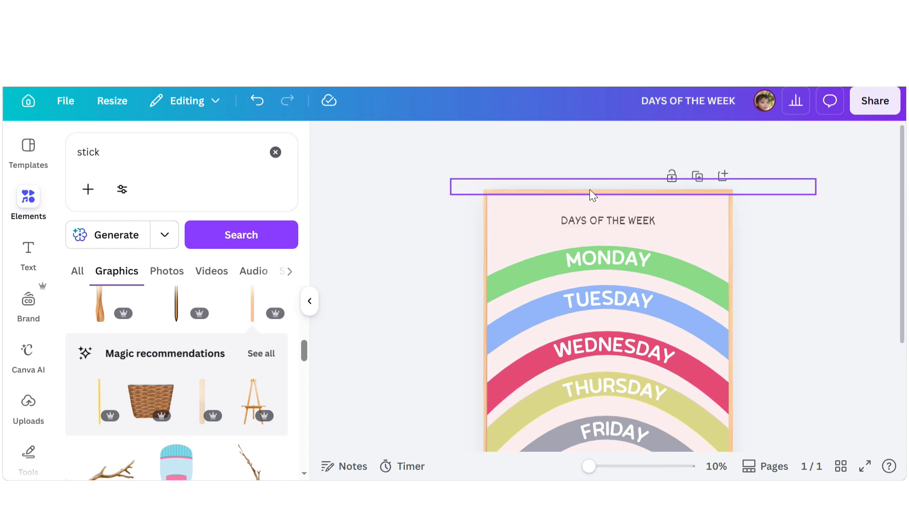
pyautogui.click(643, 194)
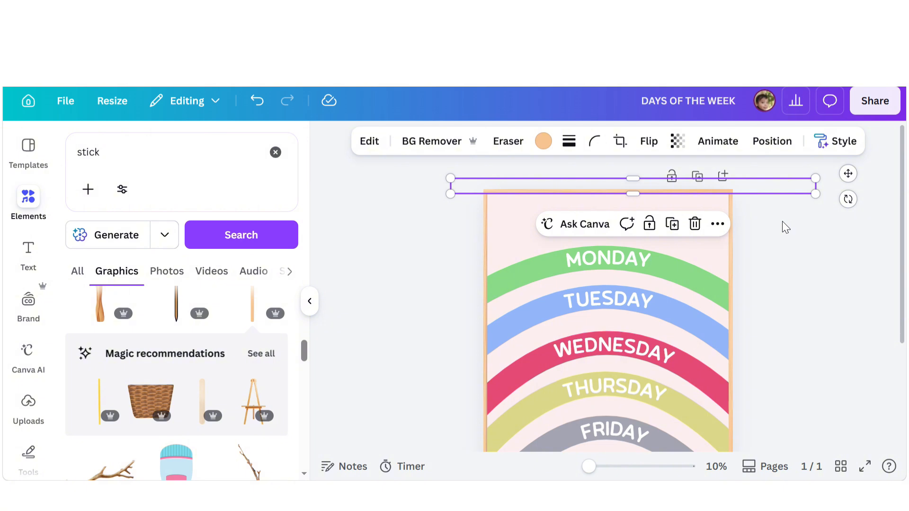
pyautogui.click(782, 220)
# - Nudge the left stick to the right so it sits flush with the poster's left edge
pyautogui.click(486, 223)
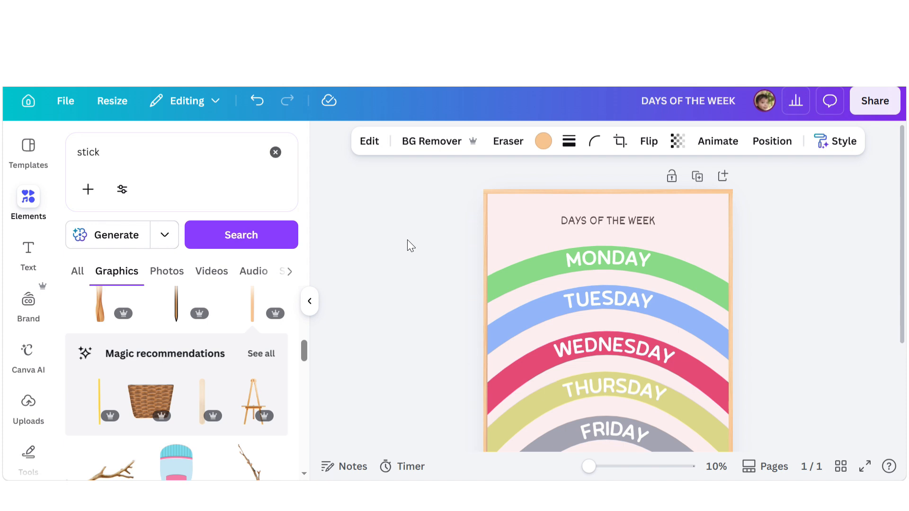
pyautogui.click(481, 233)
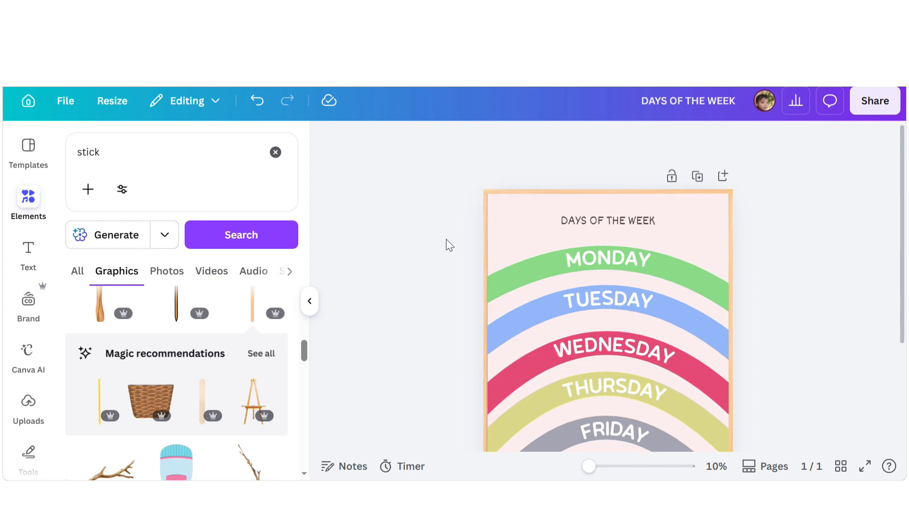
pyautogui.click(487, 246)
pyautogui.press('Right')
pyautogui.press('Right')
pyautogui.press('Right')
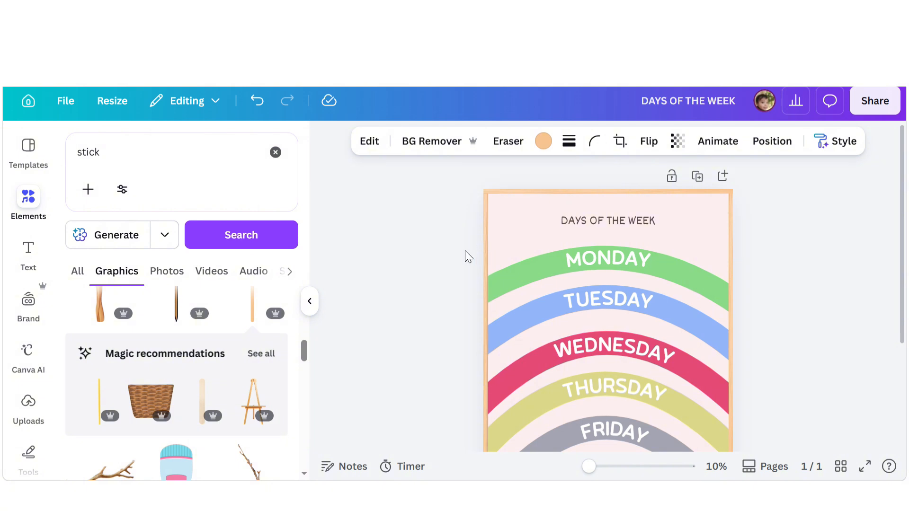
pyautogui.click(483, 255)
pyautogui.click(486, 267)
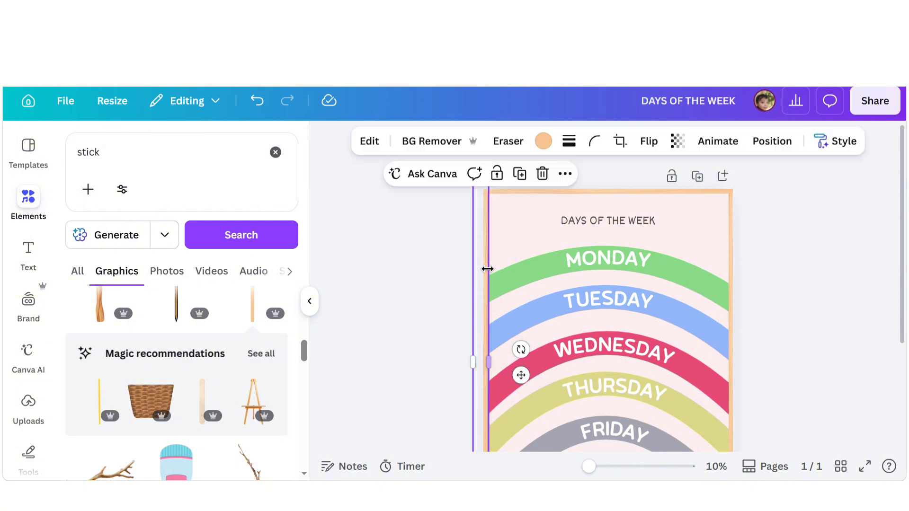
pyautogui.press('Right')
pyautogui.press('Right')
pyautogui.press('Right')
pyautogui.click(481, 288)
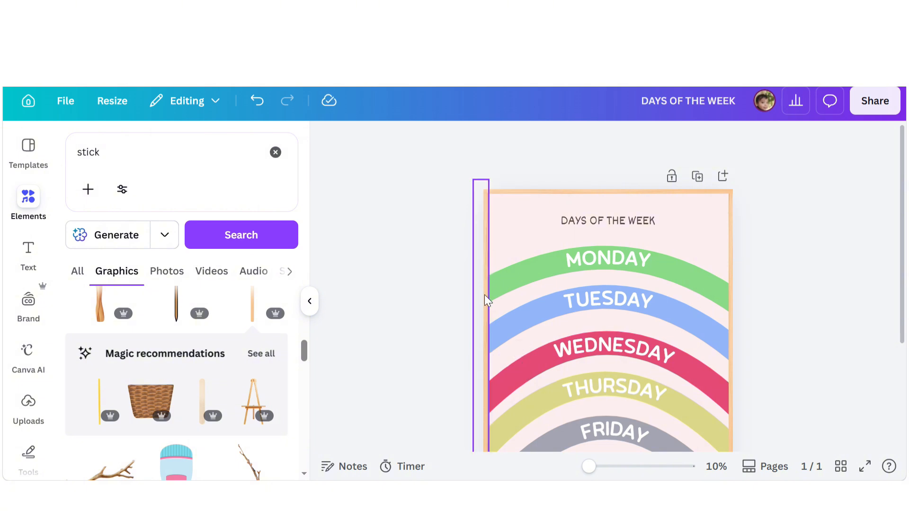
pyautogui.click(485, 295)
pyautogui.moveTo(480, 298); pyautogui.dragTo(482, 298)
pyautogui.click(812, 286)
# - Place a horizontal stick along the poster's bottom edge
pyautogui.scroll(-3, 804, 286)
pyautogui.scroll(3, 809, 265)
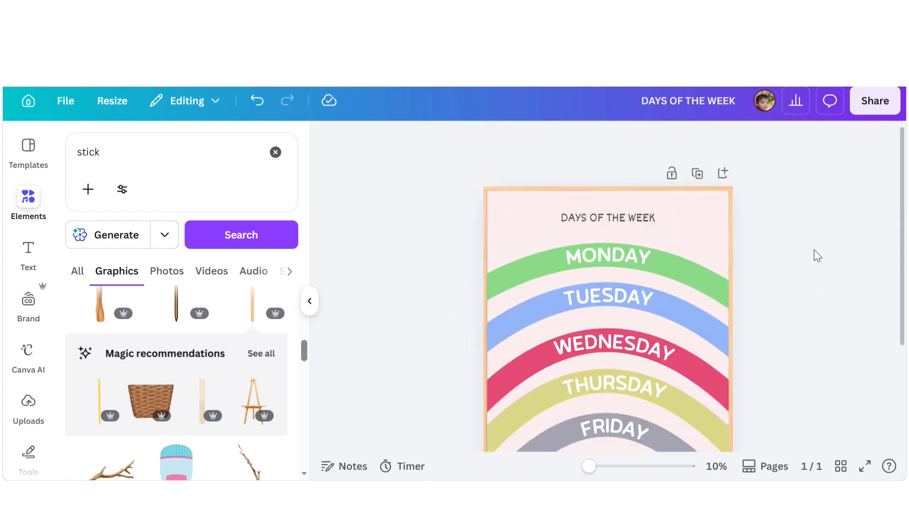
pyautogui.click(735, 256)
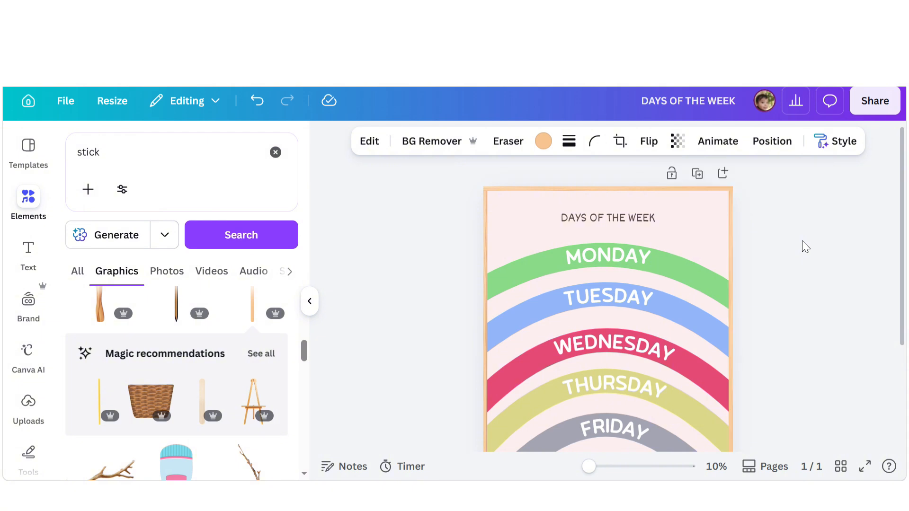
pyautogui.click(803, 241)
pyautogui.click(554, 189)
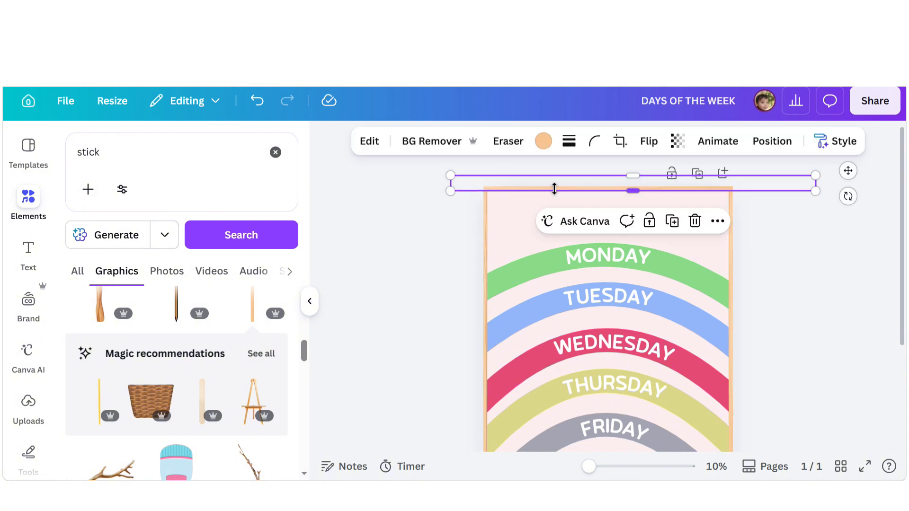
pyautogui.moveTo(568, 186); pyautogui.dragTo(557, 398)
pyautogui.click(775, 356)
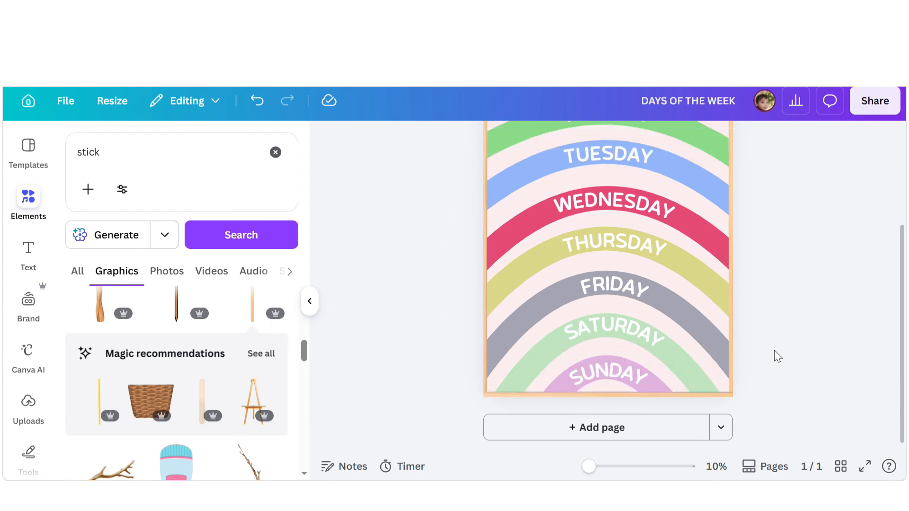
# - Inspect the bottom stick's alignment with the poster's lower edge
pyautogui.scroll(3, 775, 357)
pyautogui.scroll(-3, 777, 355)
pyautogui.click(682, 397)
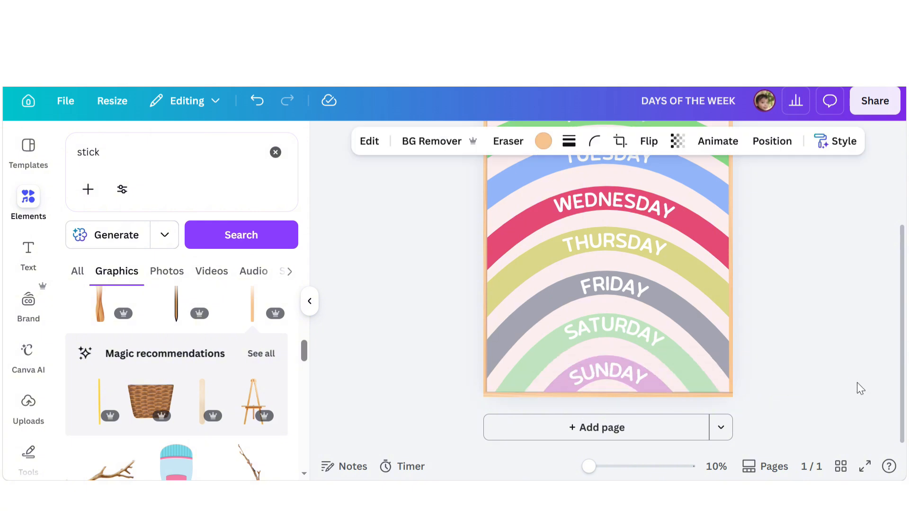
pyautogui.click(824, 356)
pyautogui.scroll(2, 824, 356)
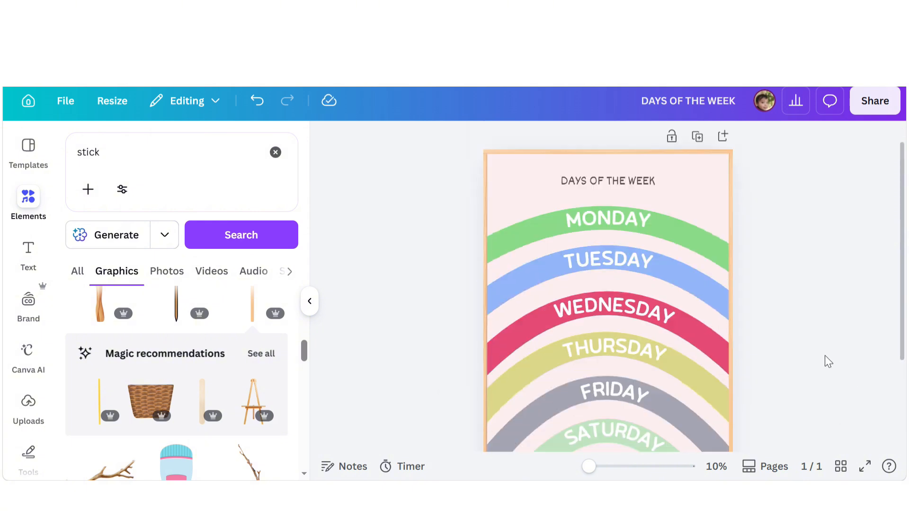
pyautogui.scroll(-2, 824, 356)
pyautogui.click(671, 397)
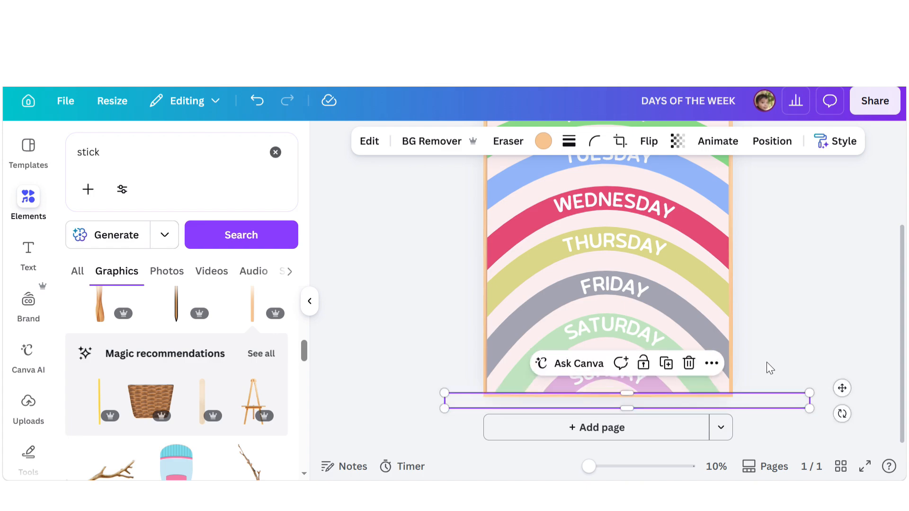
pyautogui.click(766, 362)
# - Preview the finished poster in full screen
pyautogui.scroll(1, 766, 362)
pyautogui.scroll(2, 766, 361)
pyautogui.scroll(-3, 766, 361)
pyautogui.scroll(3, 766, 362)
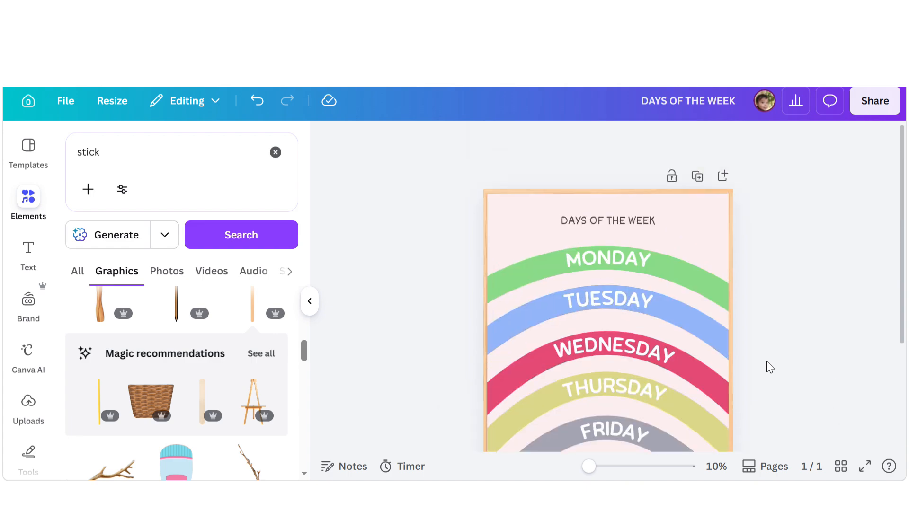
pyautogui.click(866, 467)
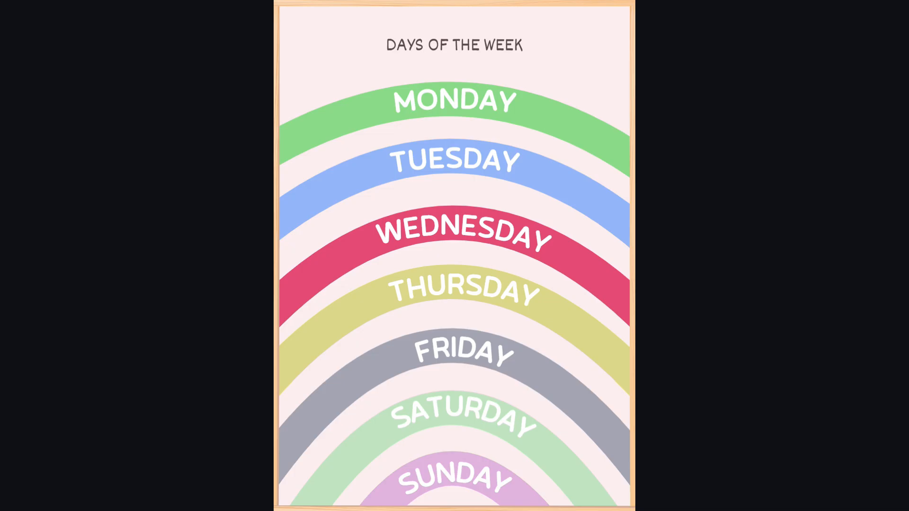